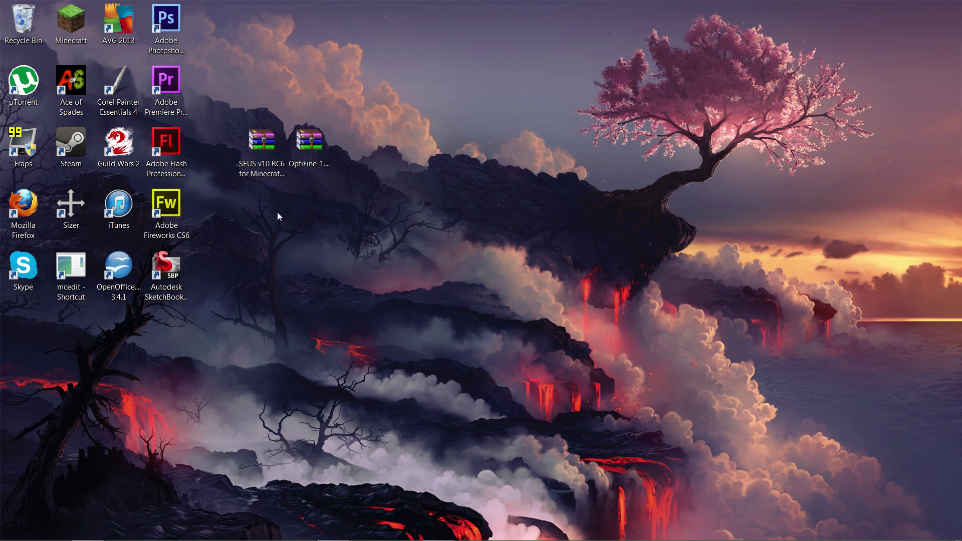
Step: Restore Firefox to show the MediaFire page for OptiFine_1.4.6_HD_U_A3.zip
click(86, 532)
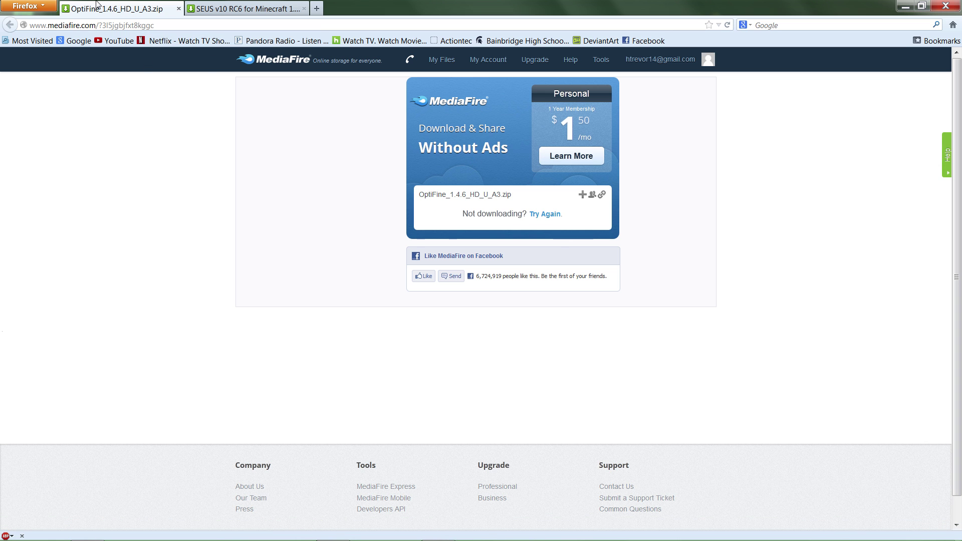
Step: Check the SEUS and OptiFine download tabs, then minimize Firefox to the desktop
click(229, 7)
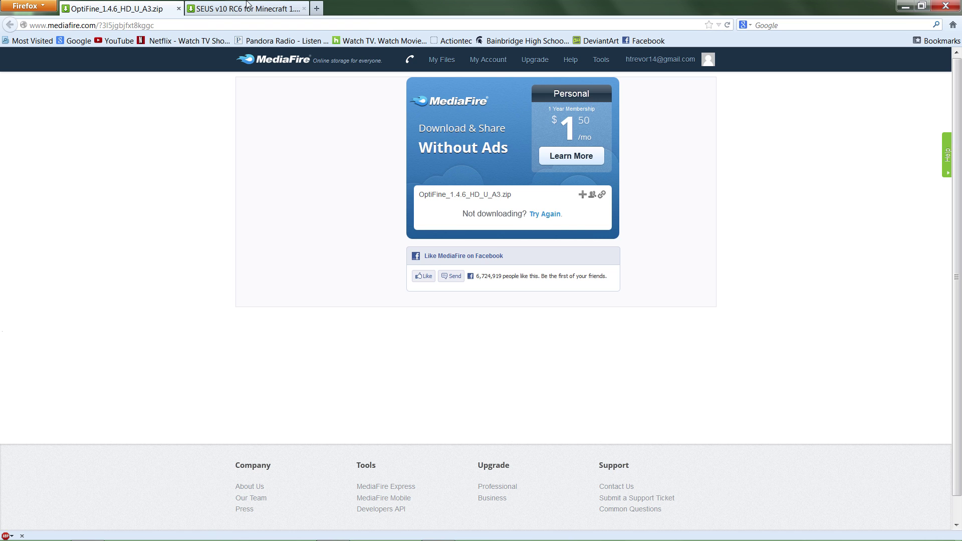
click(133, 7)
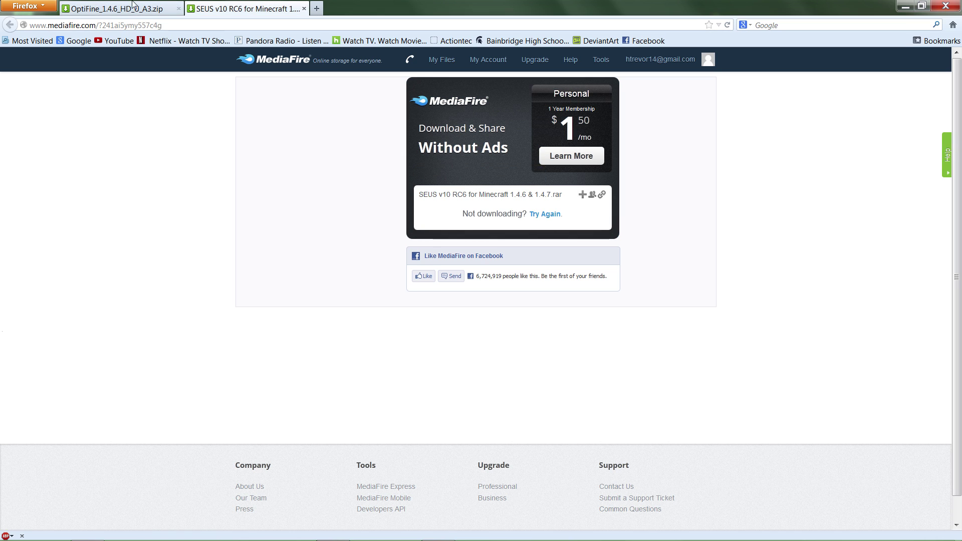
click(905, 6)
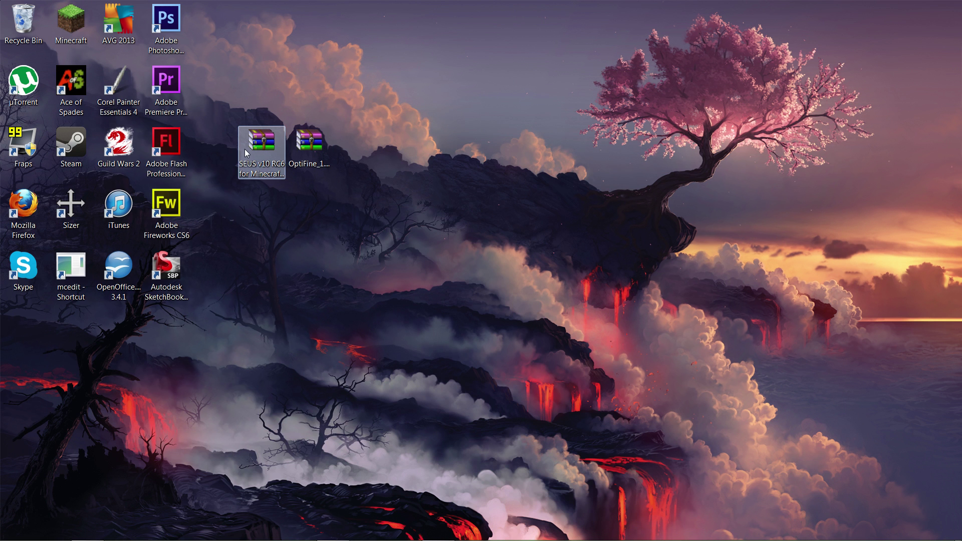
Step: Open OptiFine_1.4.6_HD_U_A3.zip from the desktop in WinRAR
drag(451, 170, 258, 132)
click(389, 137)
click(271, 161)
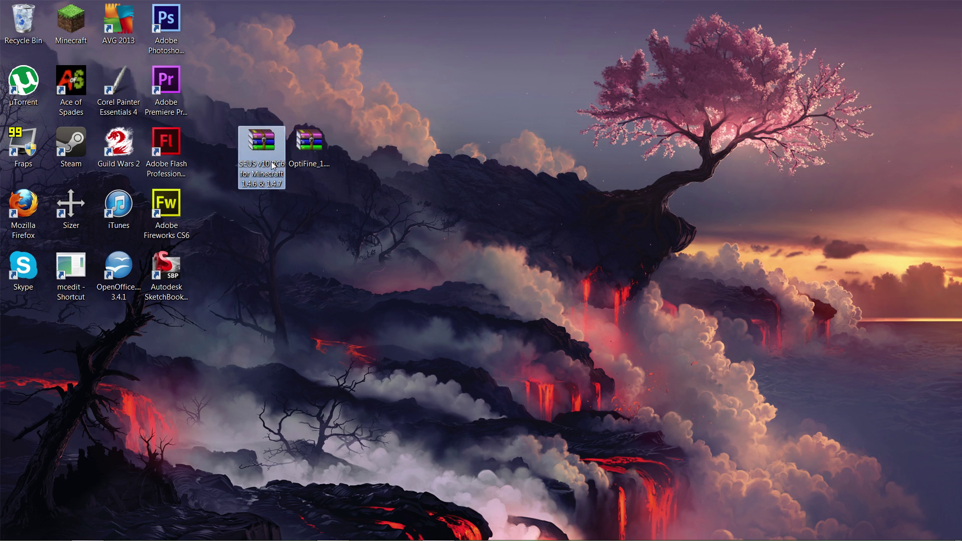
click(311, 156)
double_click(312, 160)
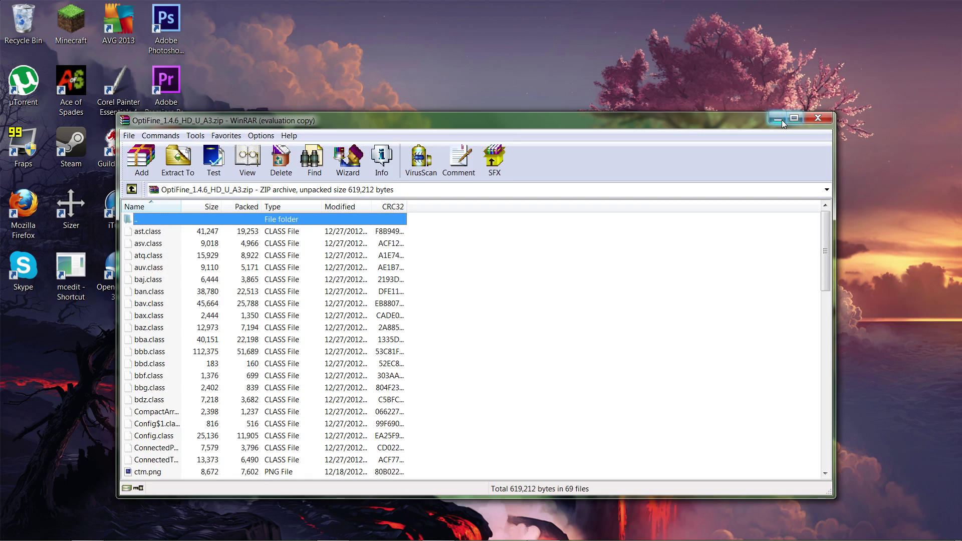
Step: Minimize the OptiFine archive window and dismiss the licence reminder
click(811, 118)
click(543, 278)
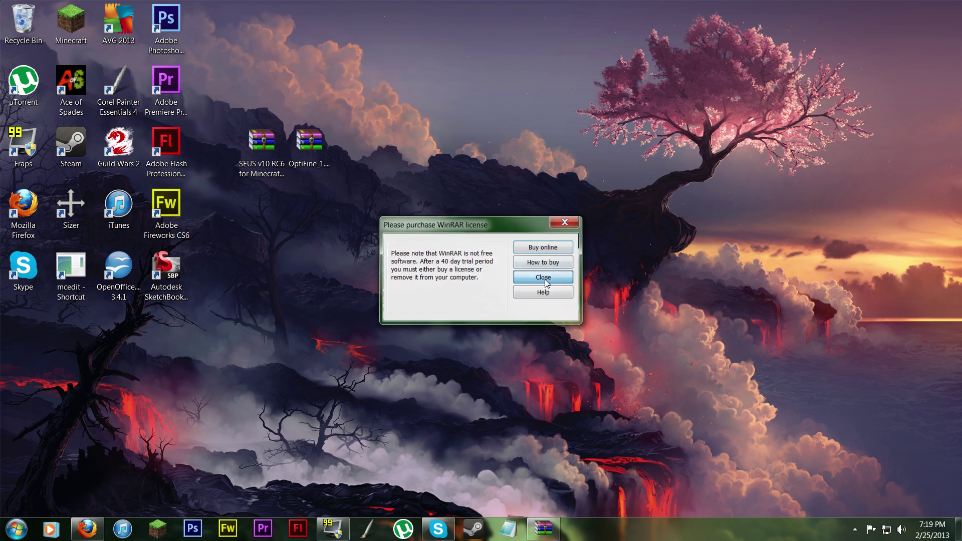
click(309, 145)
Step: Create a desktop folder with the default name New folder
right_click(250, 74)
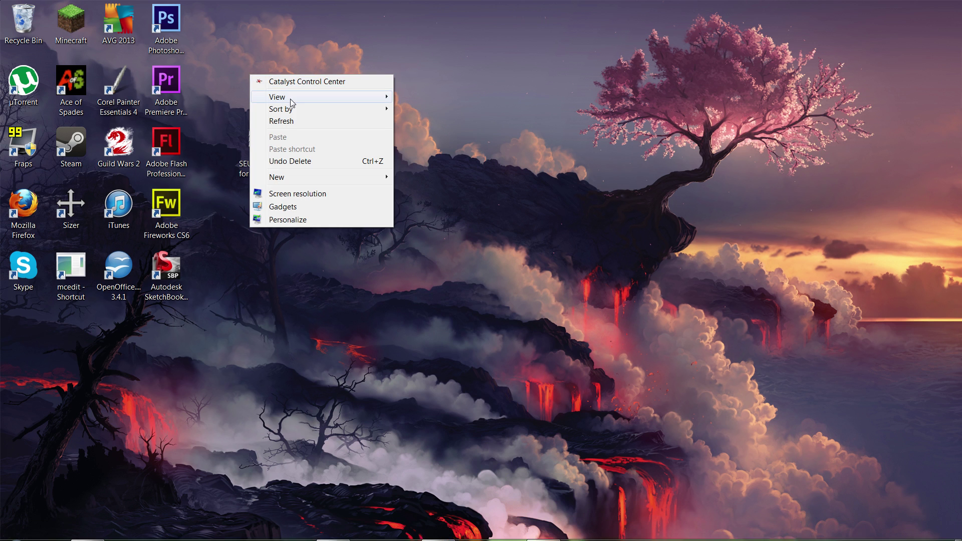
mouse_move(293, 178)
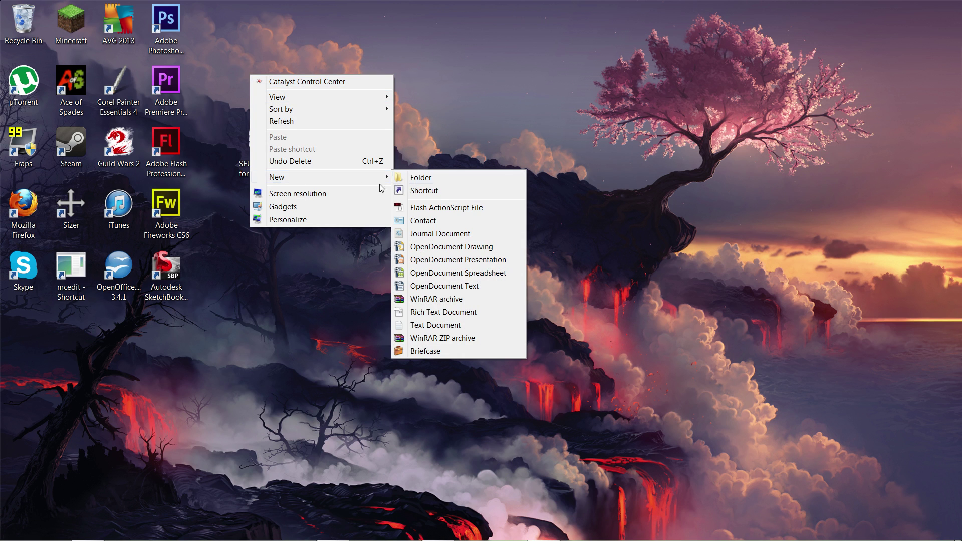
click(441, 178)
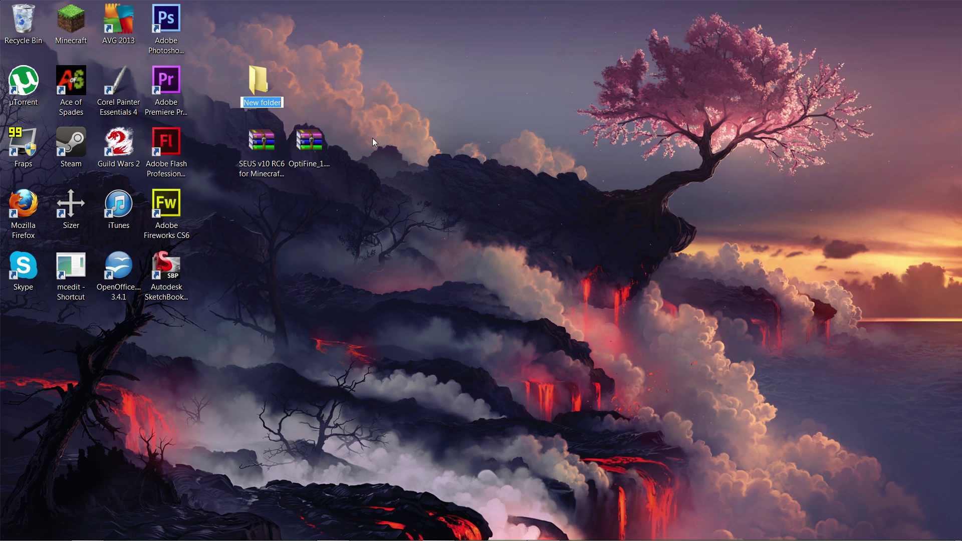
key(Return)
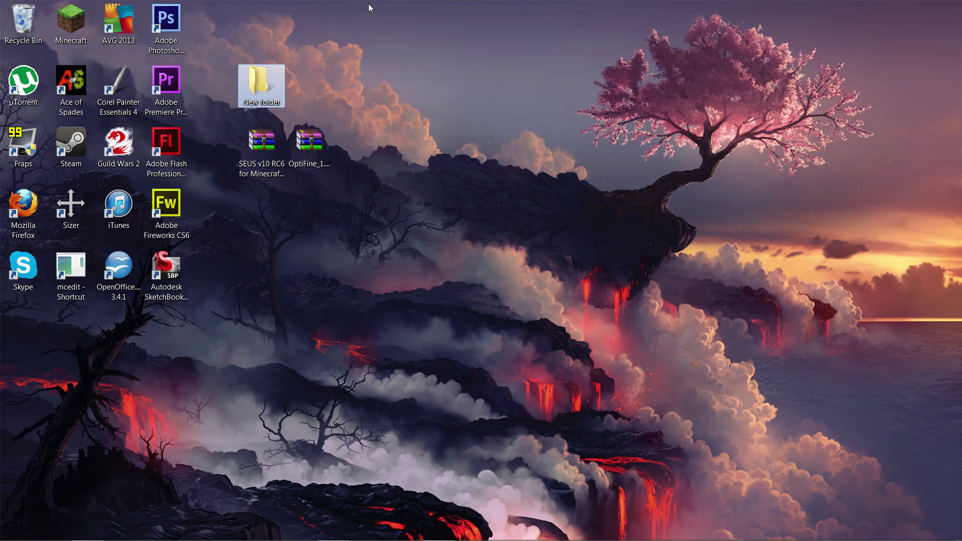
Step: Extract SEUS v10 RC6's Texture Pack, zip and README.txt into New folder, then close WinRAR
double_click(250, 153)
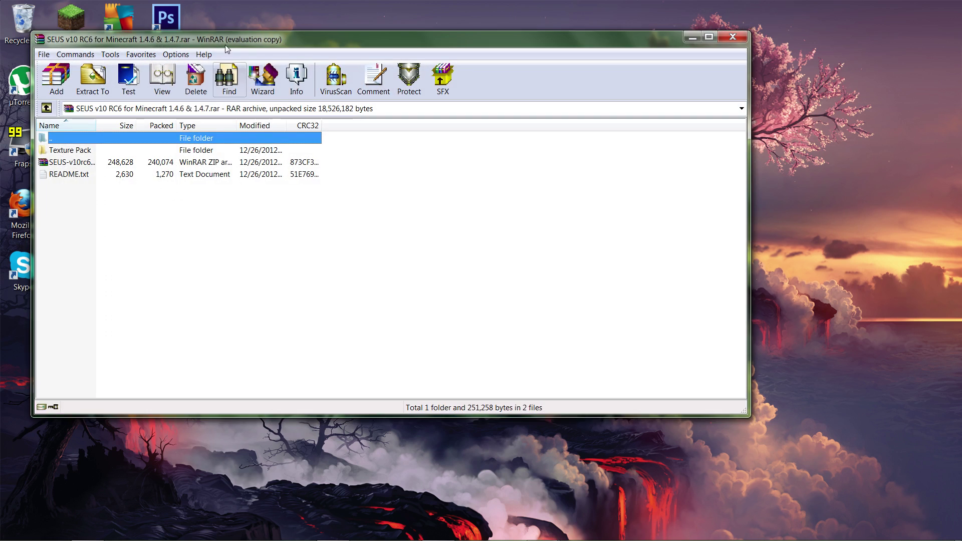
drag(230, 44, 600, 70)
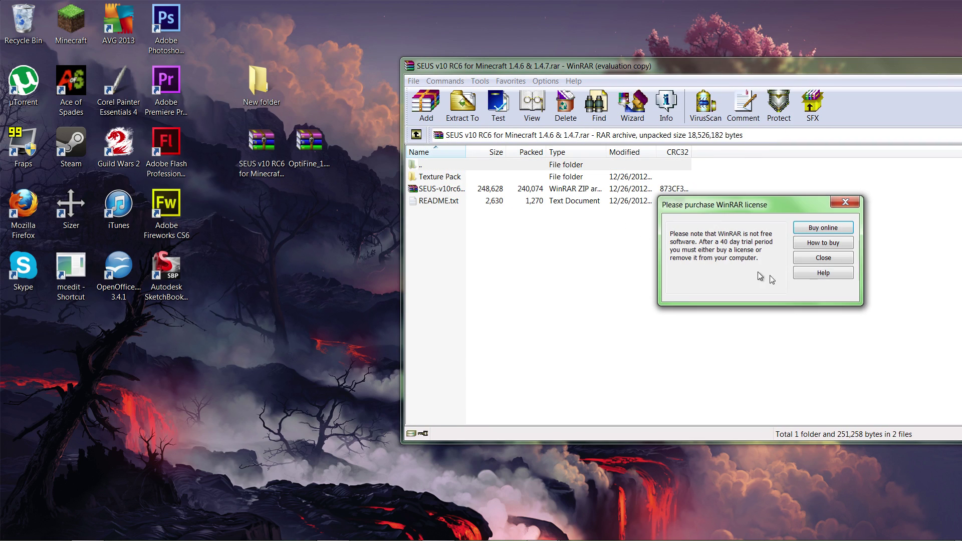
click(835, 261)
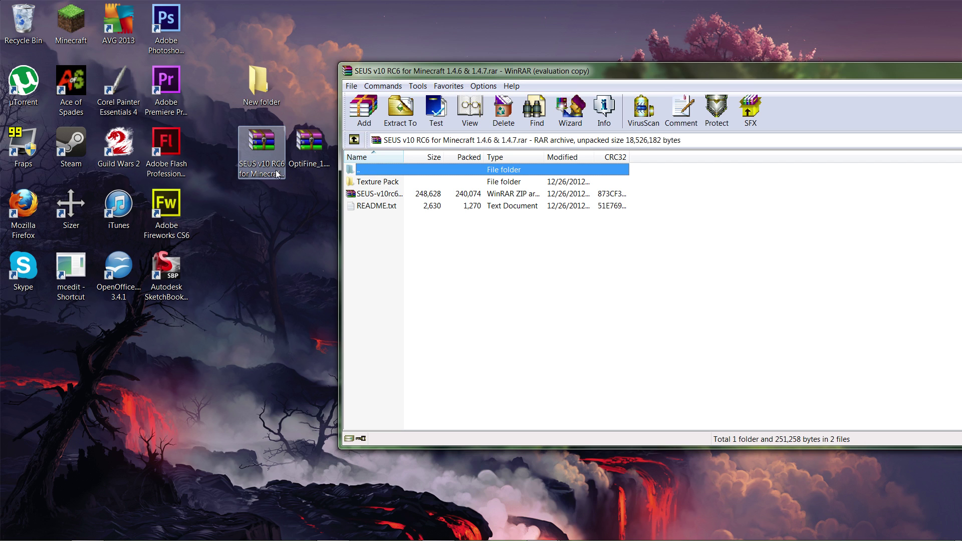
click(500, 251)
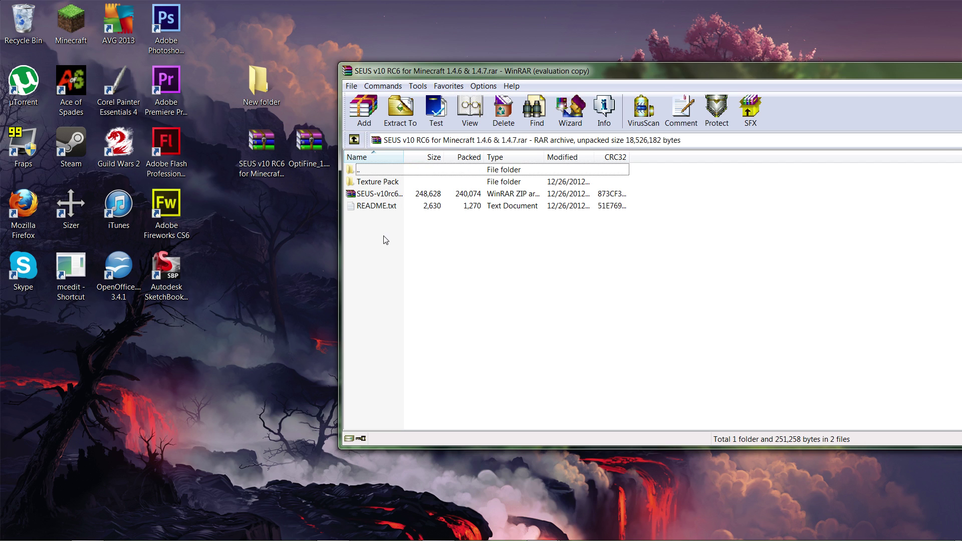
drag(396, 246, 381, 184)
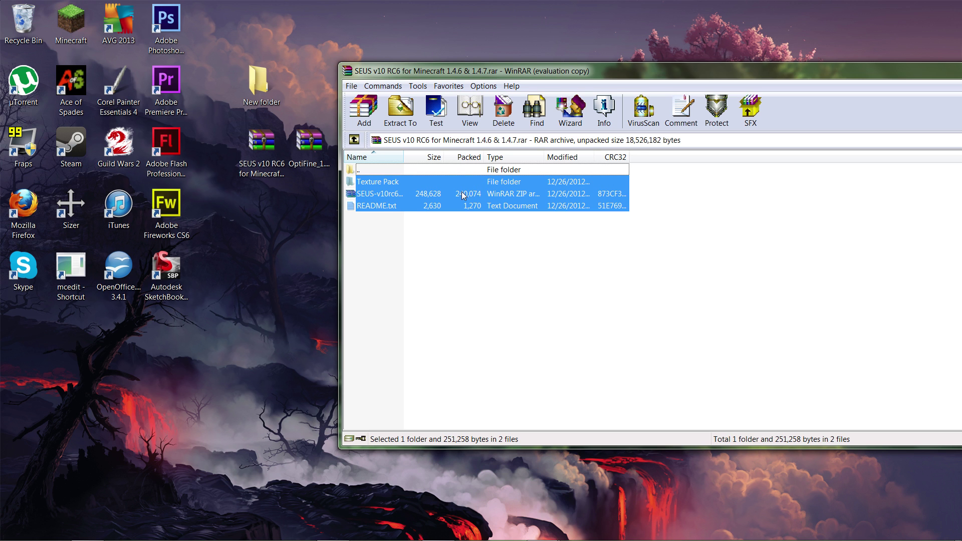
drag(463, 195, 251, 88)
drag(585, 75, 308, 84)
click(763, 78)
double_click(257, 80)
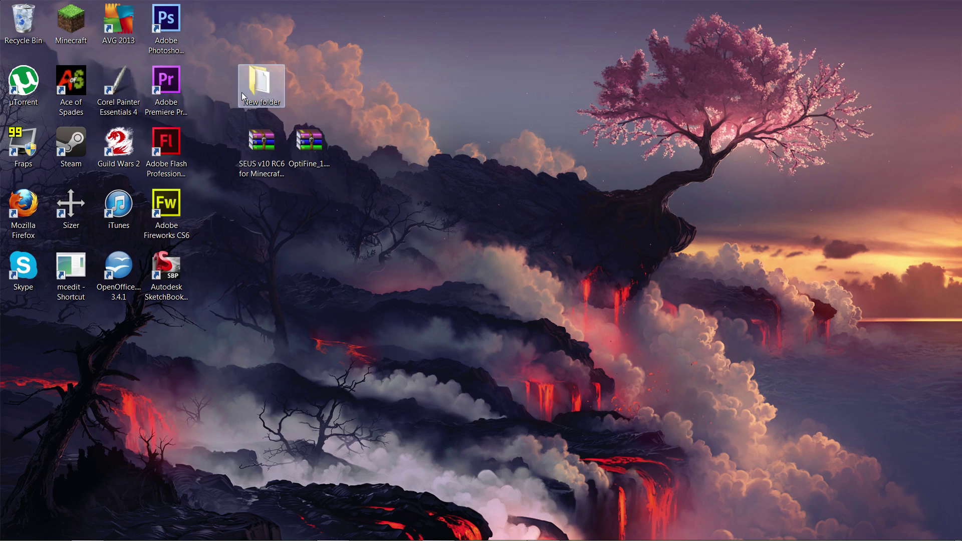
drag(201, 78, 511, 52)
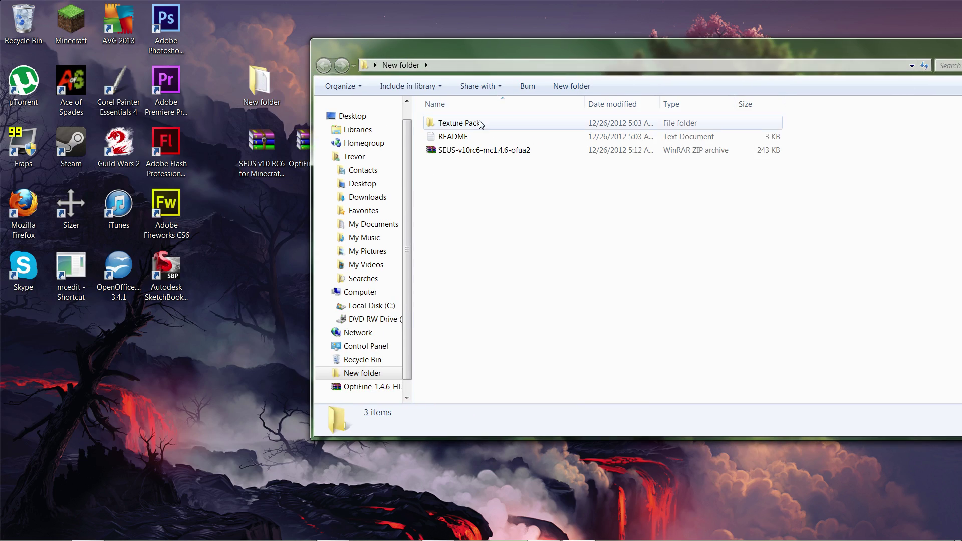
double_click(453, 137)
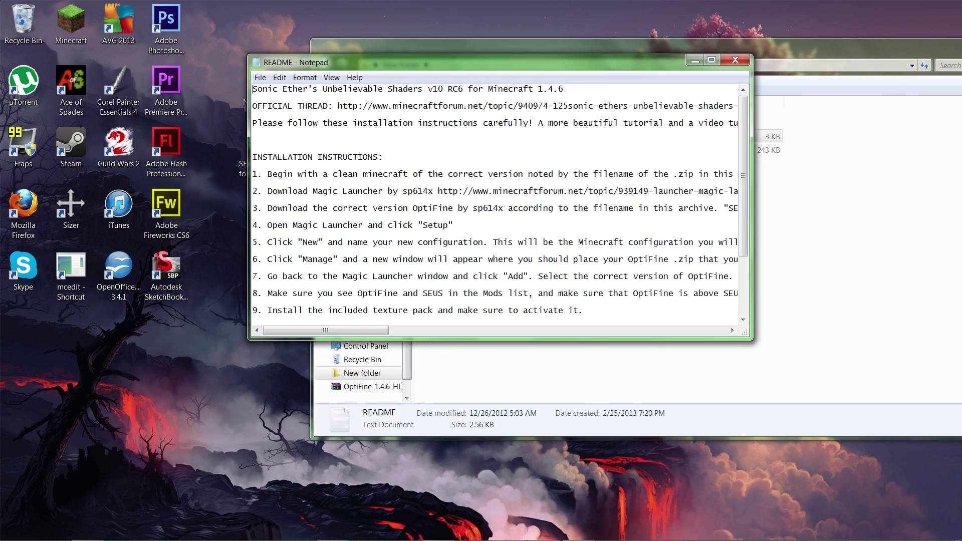
scroll(501, 203, down, 1)
scroll(500, 203, up, 1)
click(738, 60)
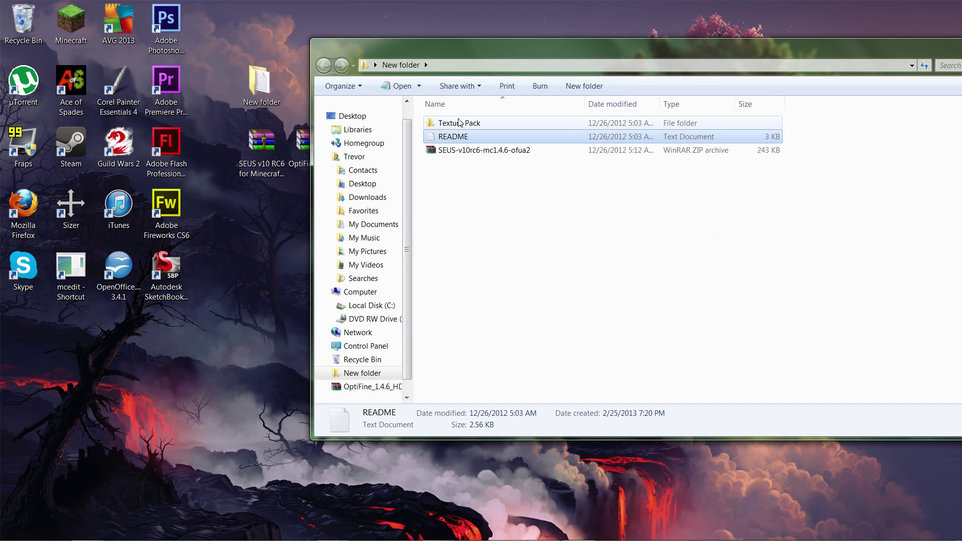
double_click(457, 122)
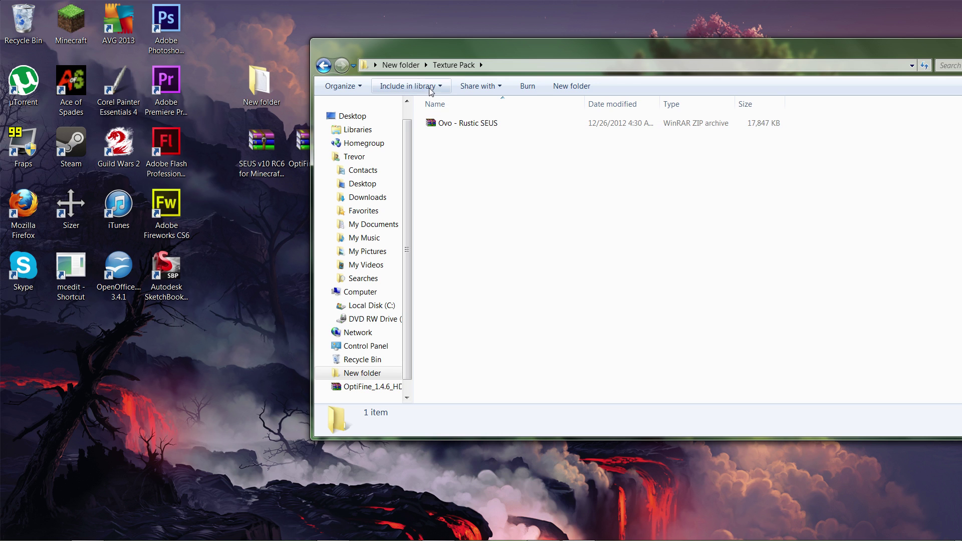
click(323, 69)
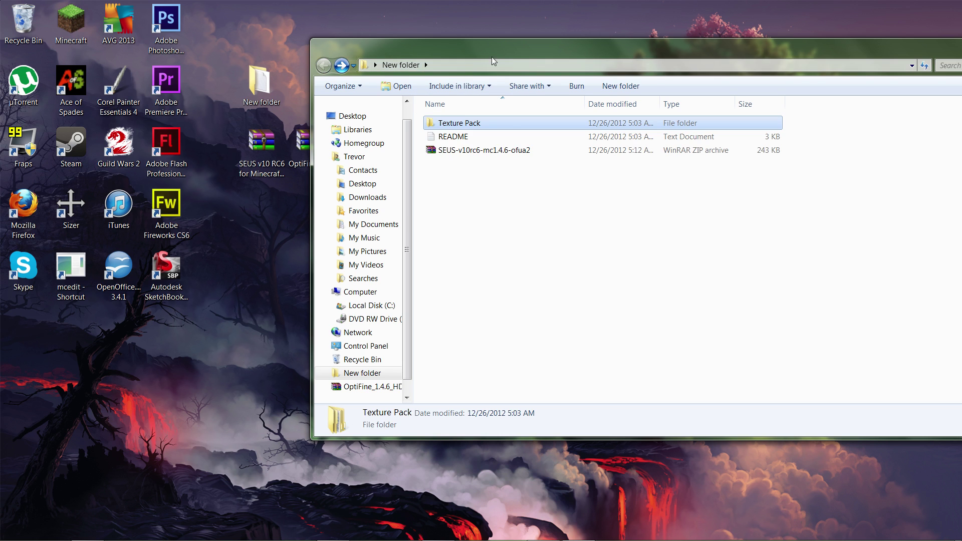
drag(491, 56, 330, 107)
click(886, 98)
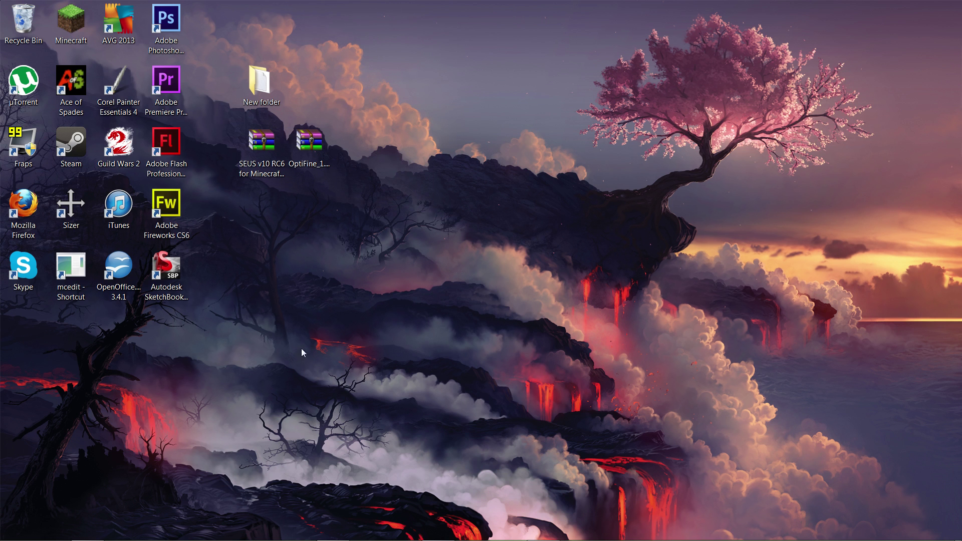
Step: Restore the OptiFine archive, then open %appdata% through the Run dialog
click(544, 532)
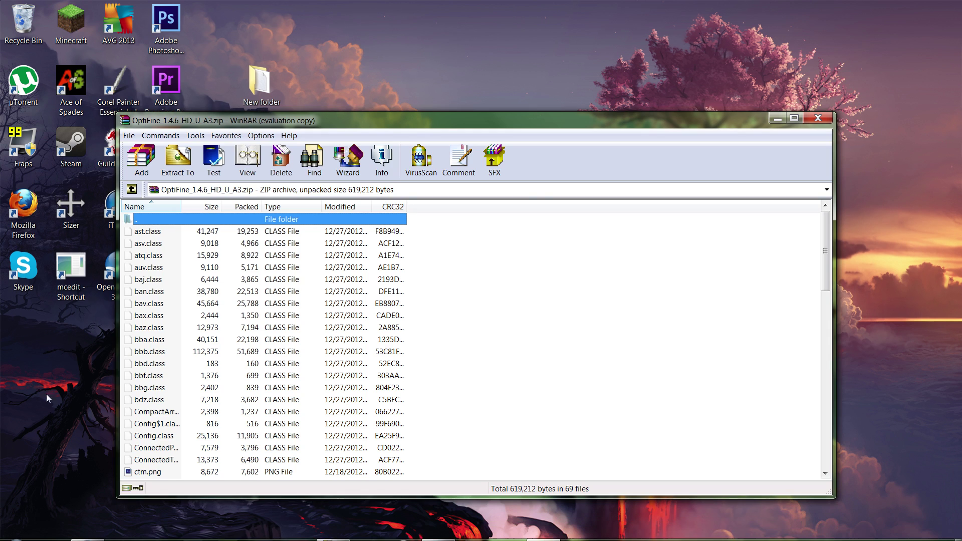
click(11, 527)
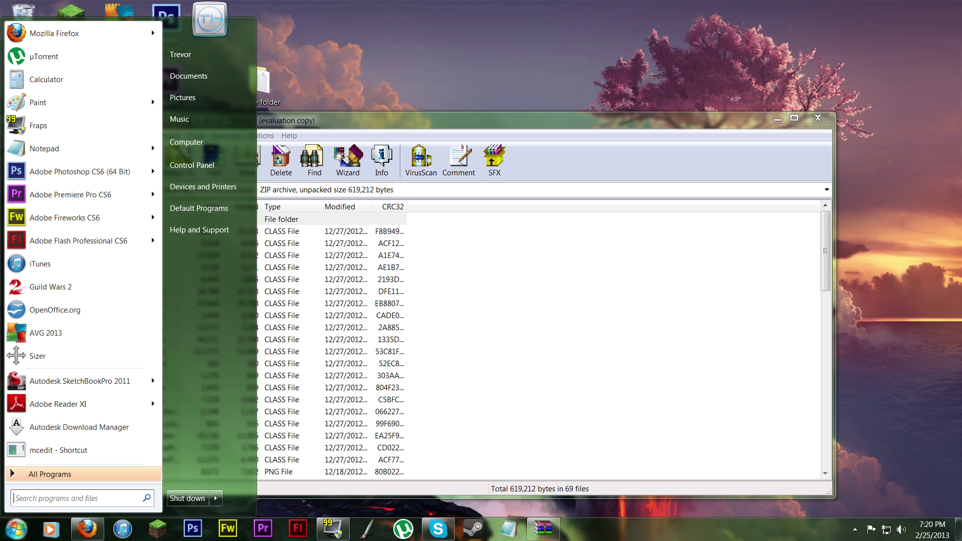
text(run)
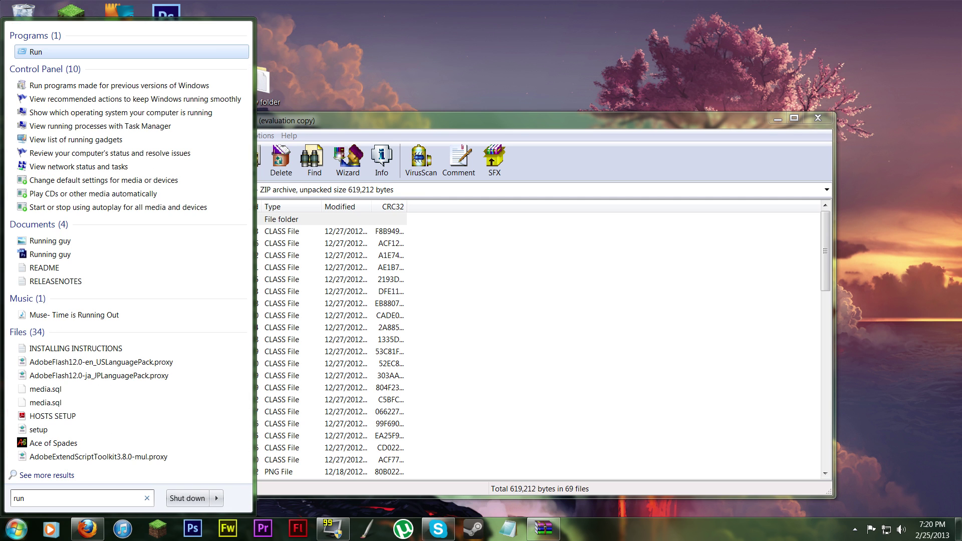
click(47, 52)
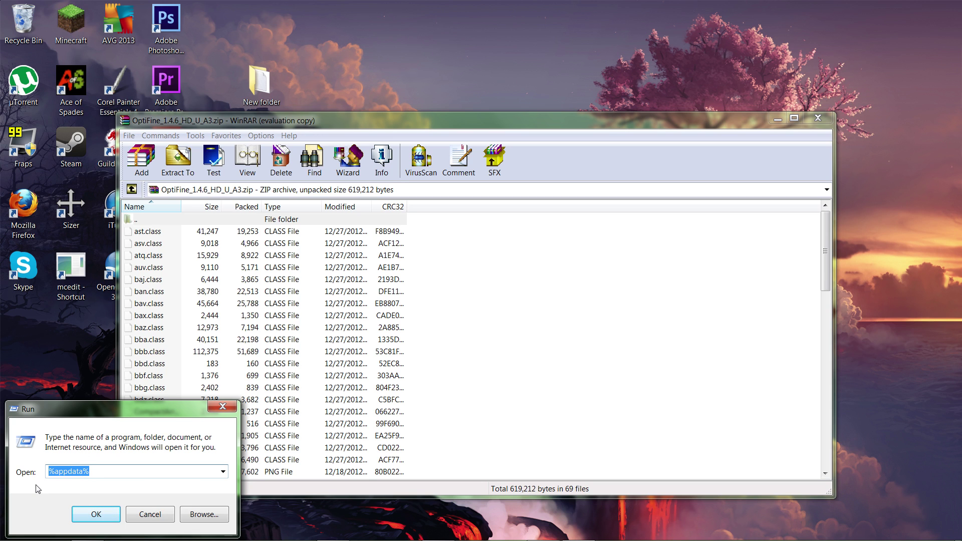
click(86, 512)
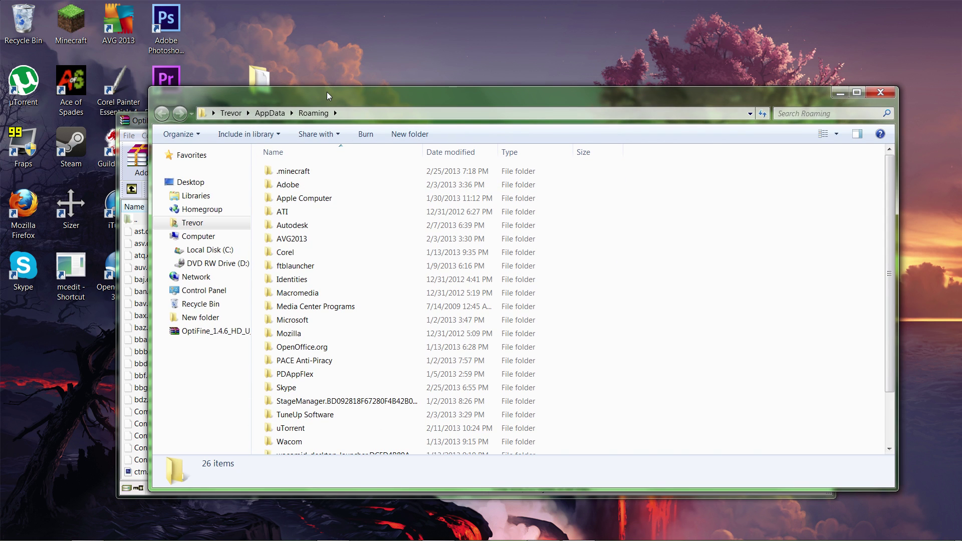
Step: Go into .minecraft\bin and bring up the context menu for minecraft.jar
drag(326, 92, 495, 56)
click(463, 135)
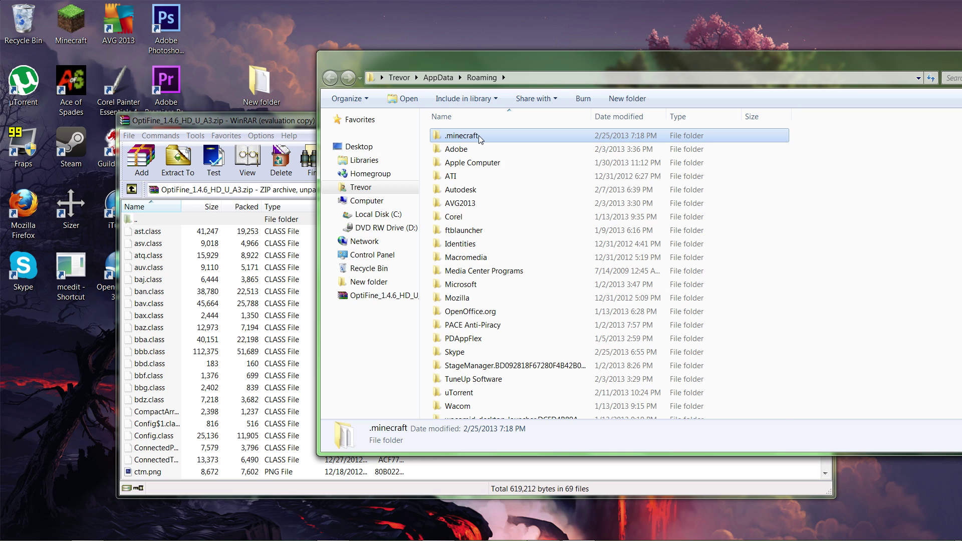
double_click(478, 136)
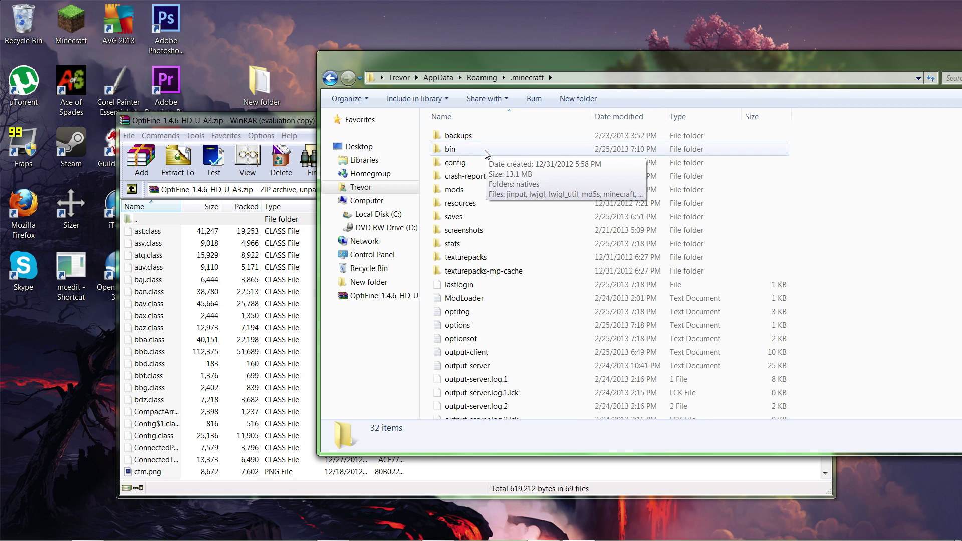
double_click(485, 151)
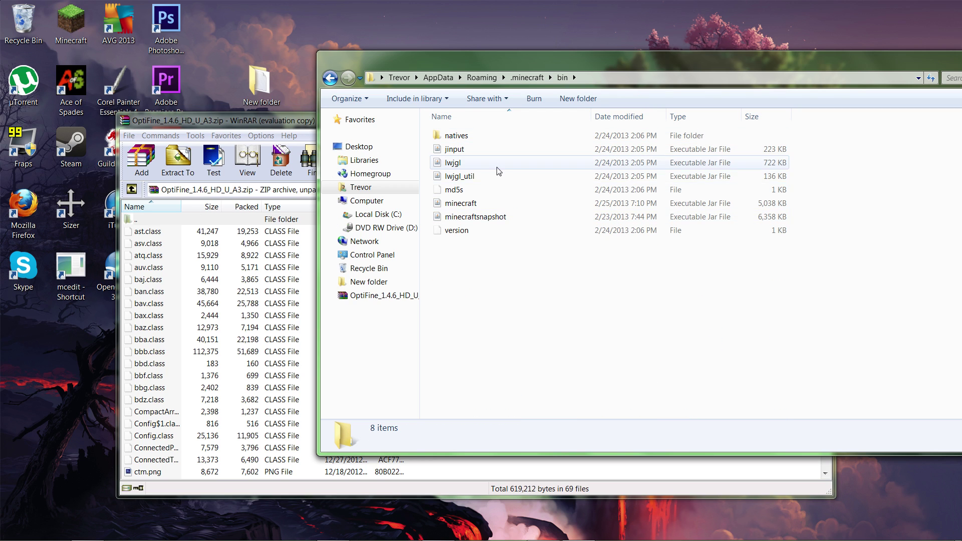
click(476, 205)
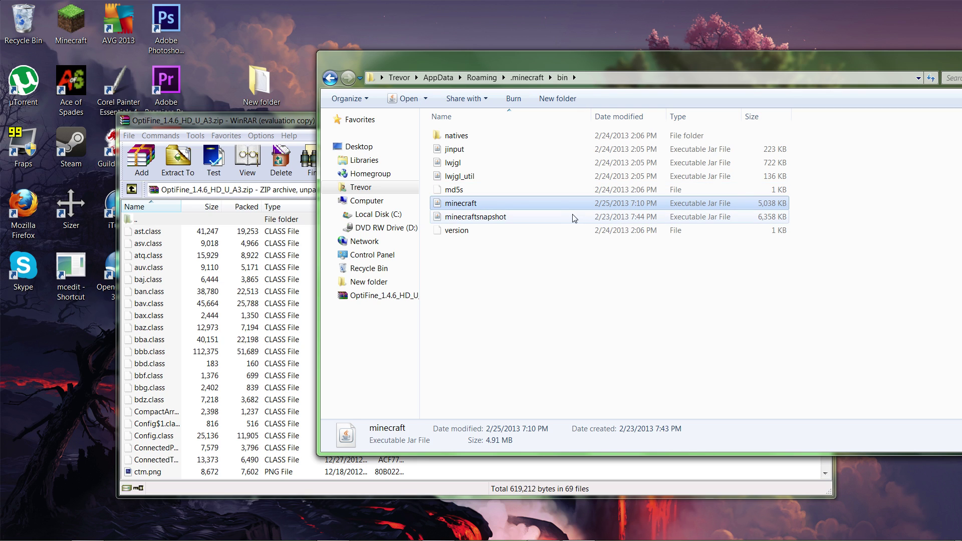
right_click(555, 203)
Step: Open minecraft.jar with WinRAR archiver, dismiss the licence reminder, and minimize Explorer
mouse_move(651, 234)
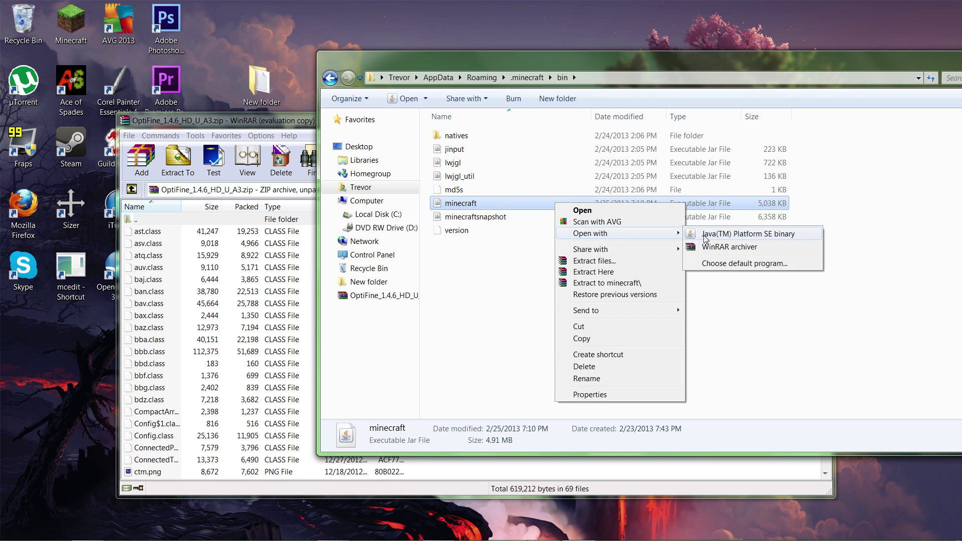
click(728, 247)
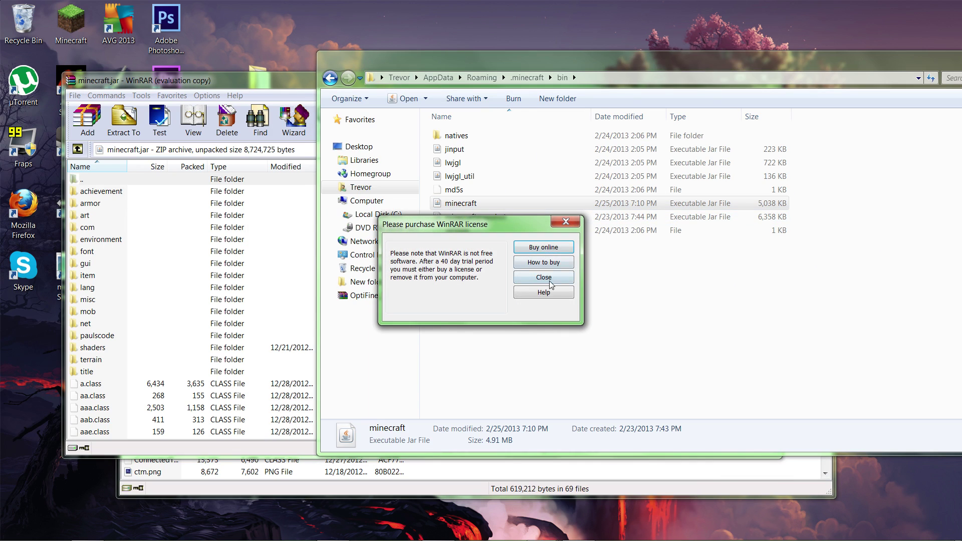
click(549, 281)
drag(722, 64, 483, 106)
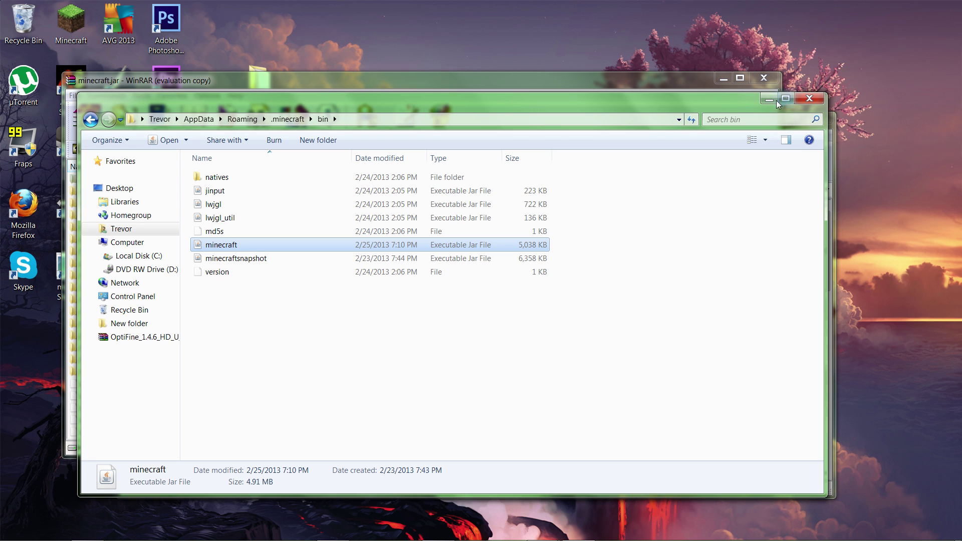
click(772, 99)
Step: Arrange the minecraft.jar and OptiFine archive windows side by side
drag(493, 87, 922, 34)
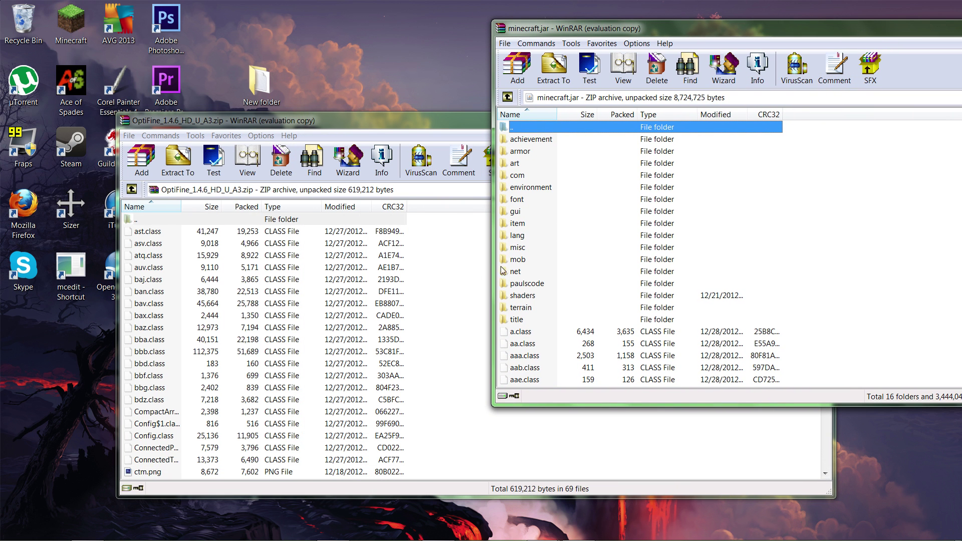
click(531, 247)
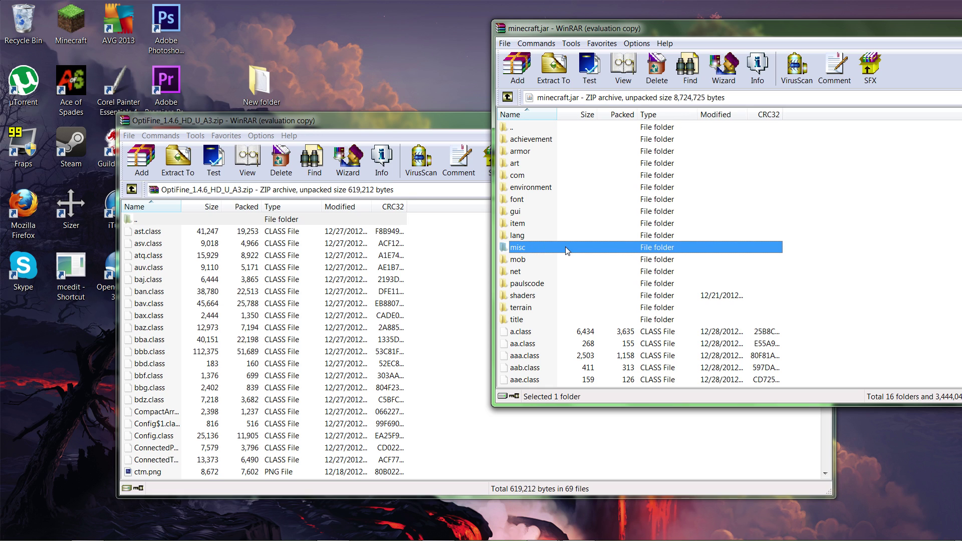
click(822, 231)
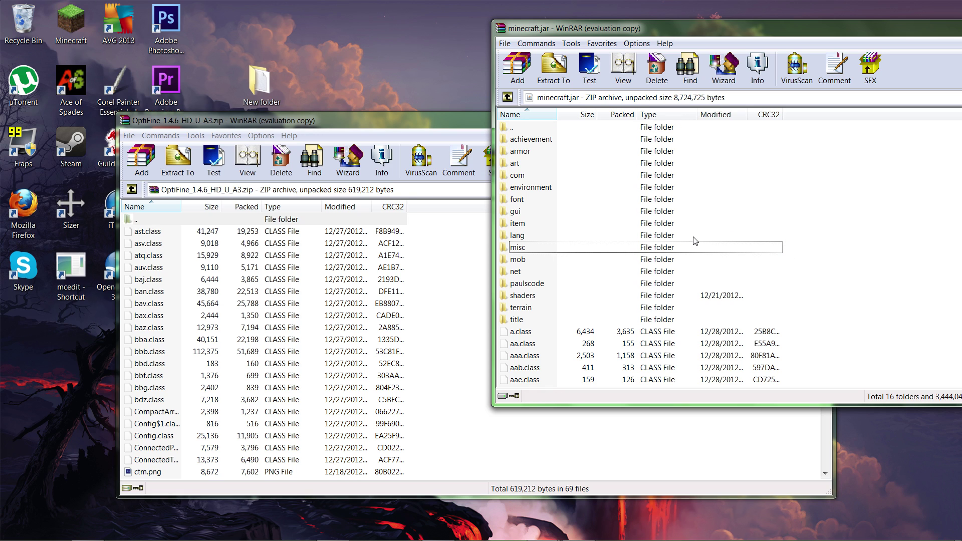
click(622, 249)
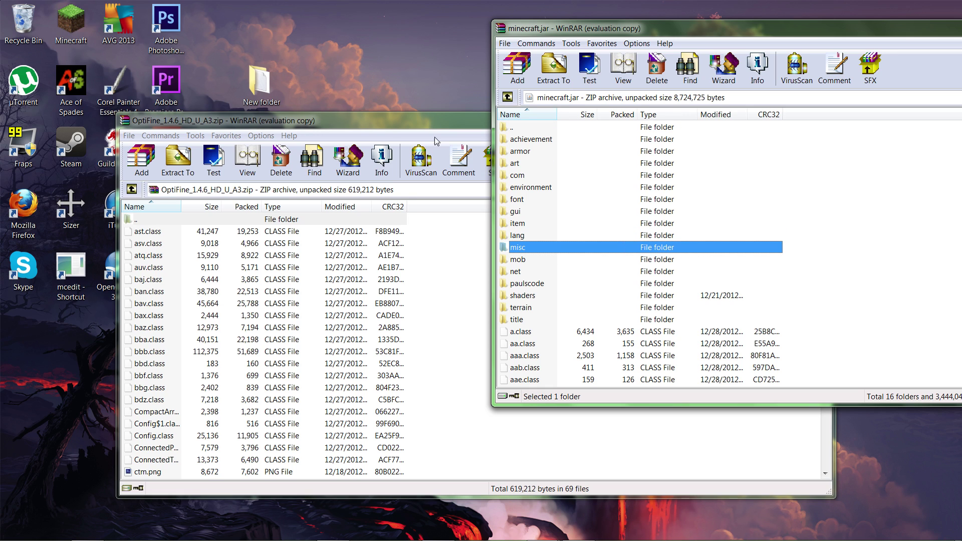
drag(406, 120, 291, 62)
drag(525, 23, 545, 46)
drag(341, 64, 460, 110)
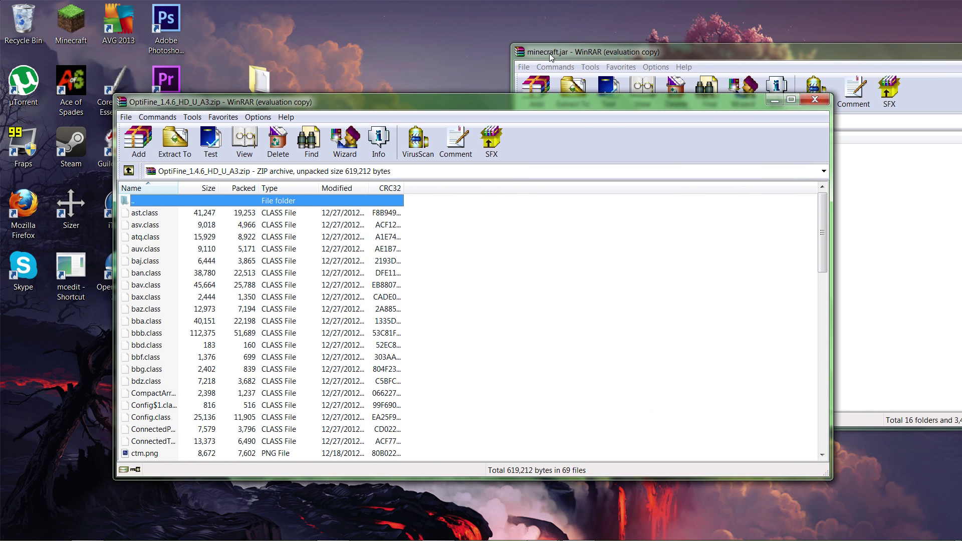
click(551, 57)
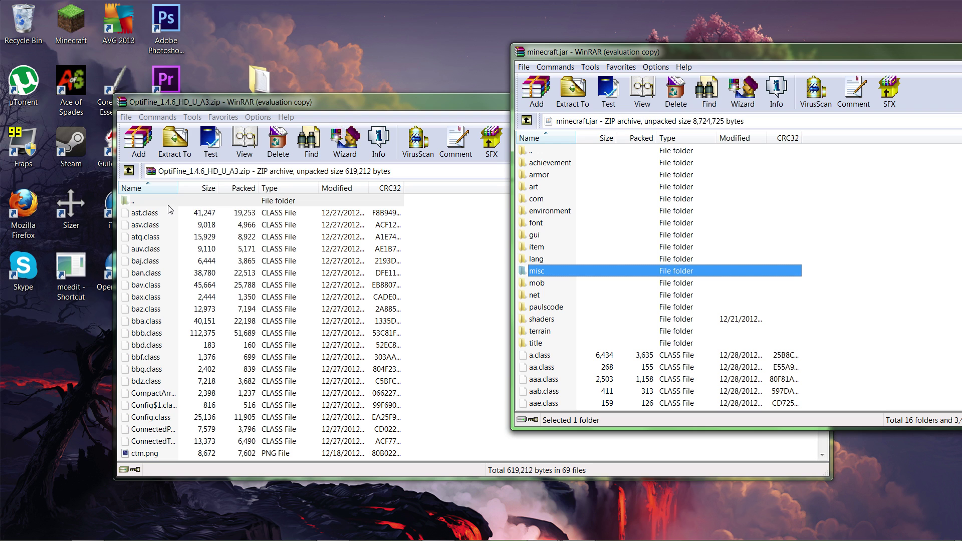
Step: Select all 69 OptiFine files and add them into minecraft.jar, confirming with OK
click(158, 219)
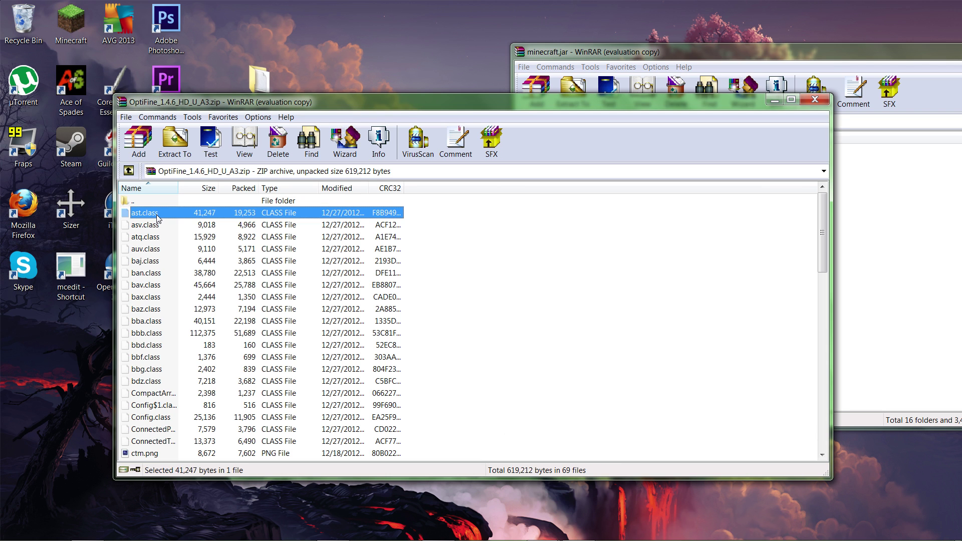
scroll(159, 226, down, 16)
scroll(162, 322, down, 2)
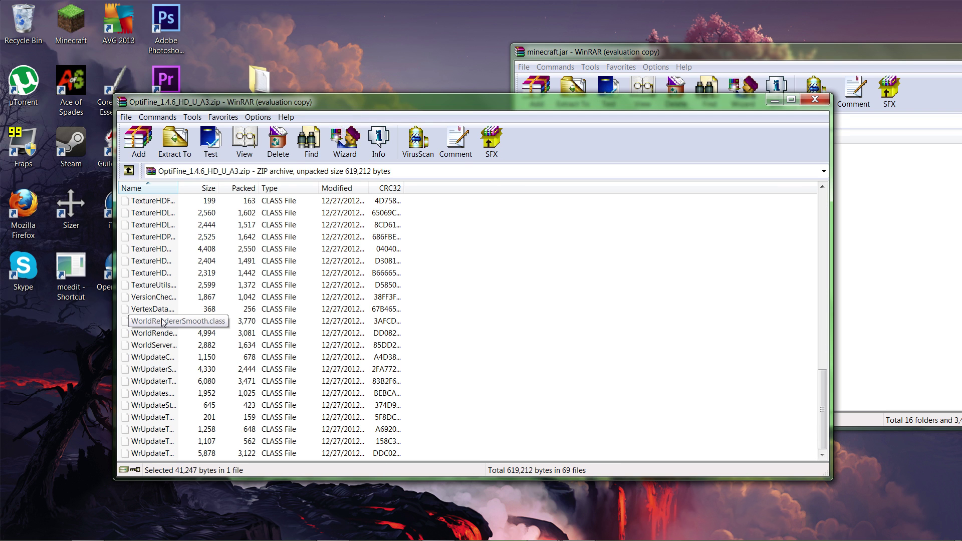
shift+click(163, 455)
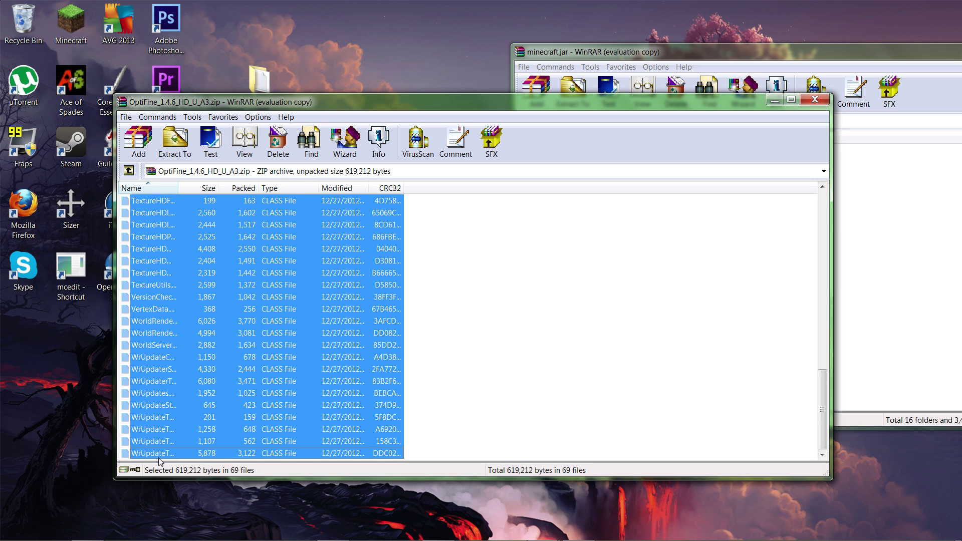
drag(948, 266, 948, 266)
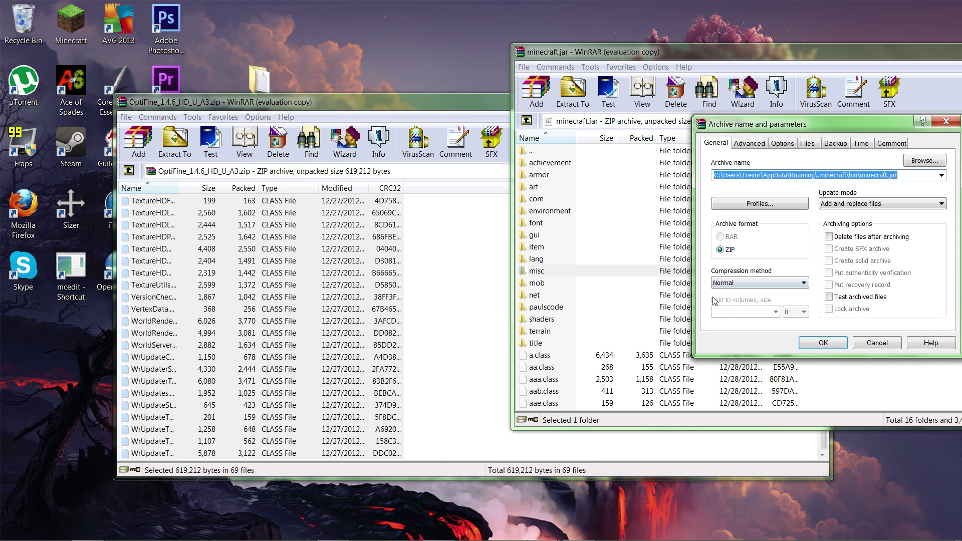
click(822, 343)
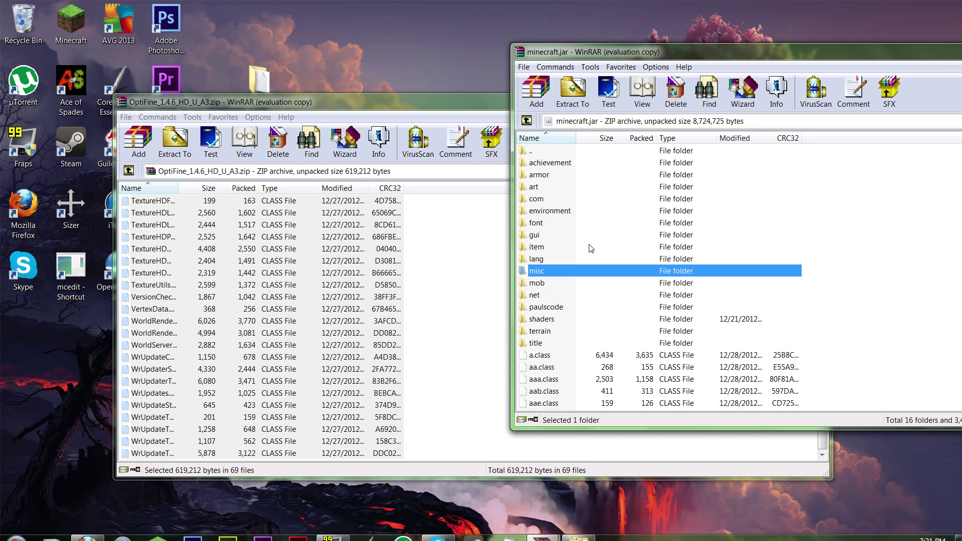
Step: Close the OptiFine archive window
click(749, 200)
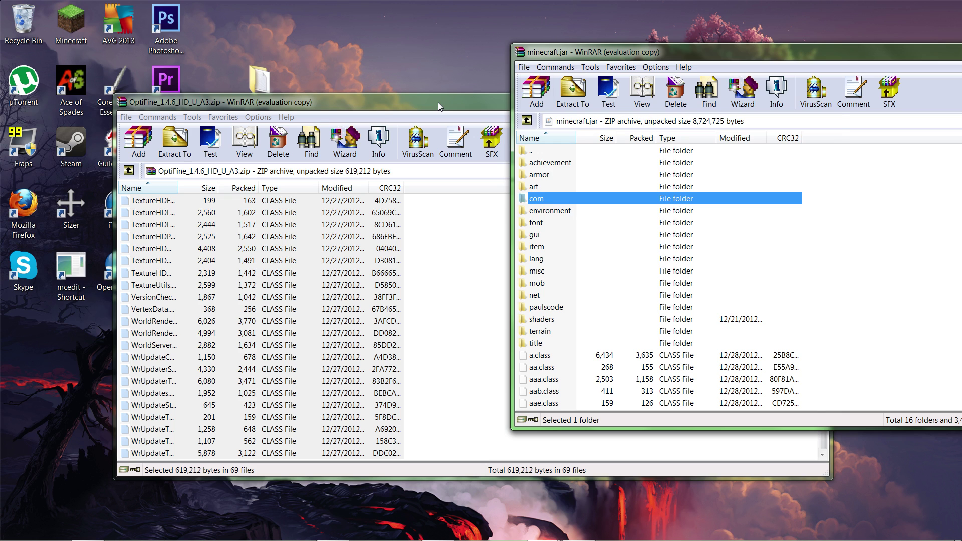
drag(437, 102, 329, 103)
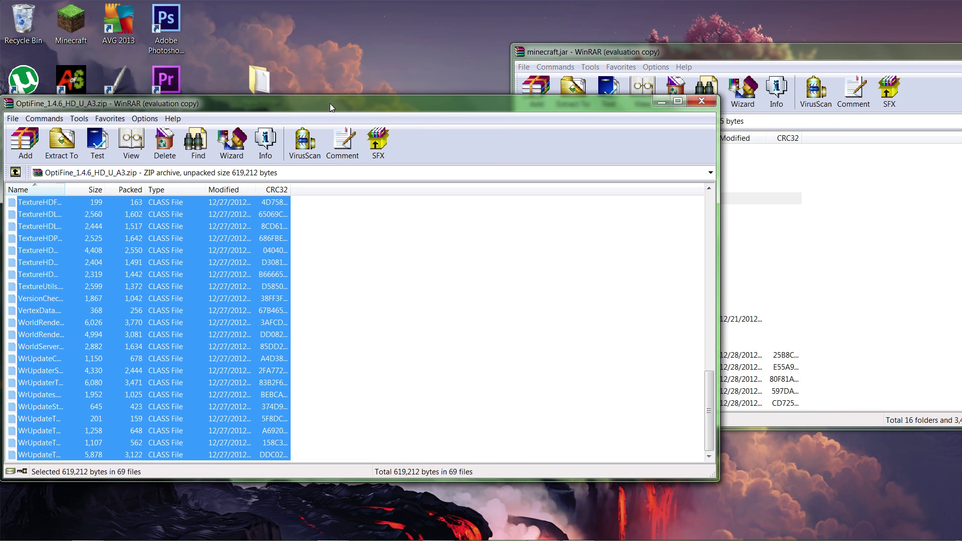
click(700, 102)
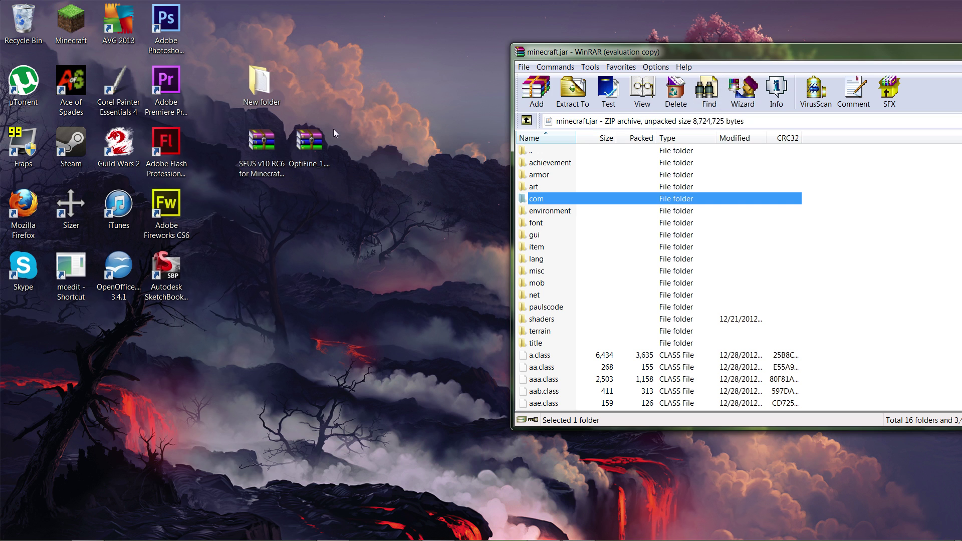
Step: Open the SEUS shader zip from New folder and dismiss the licence reminder
double_click(260, 83)
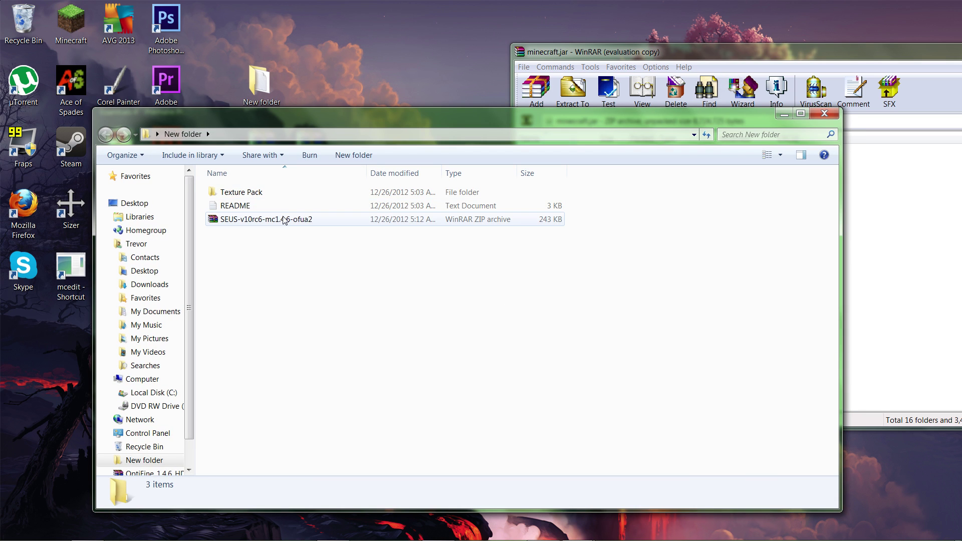
double_click(284, 221)
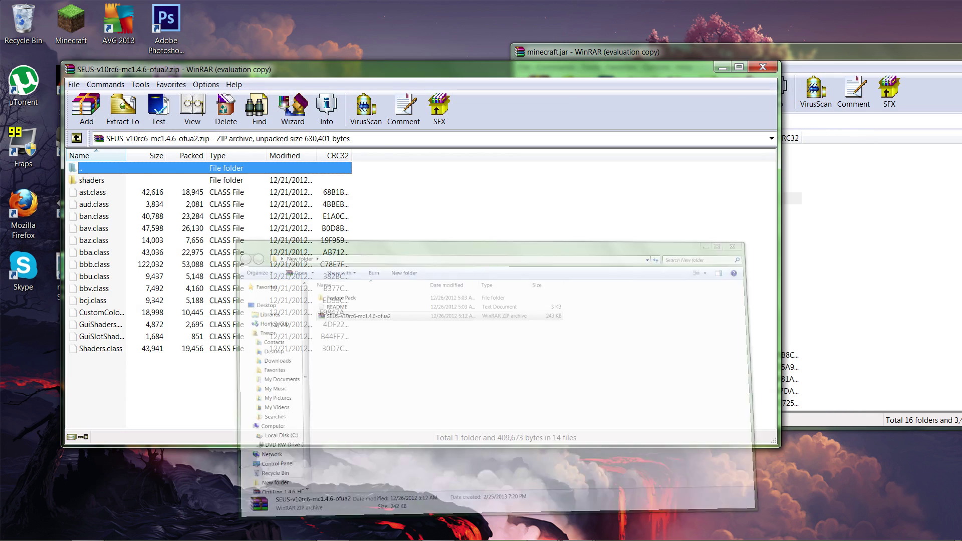
click(483, 264)
Step: Add the shaders folder and 13 SEUS class files into minecraft.jar, then close it
click(784, 52)
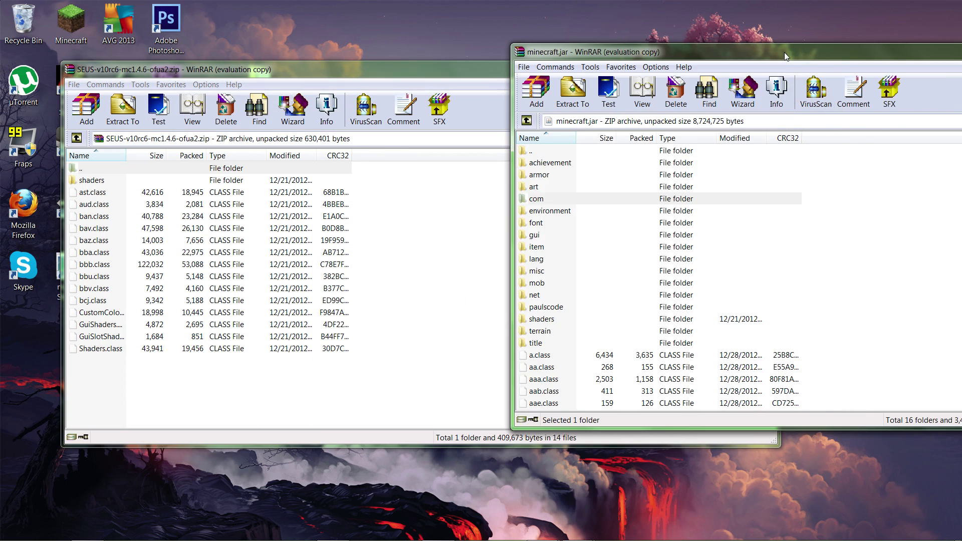
drag(783, 52, 744, 64)
drag(125, 369, 820, 172)
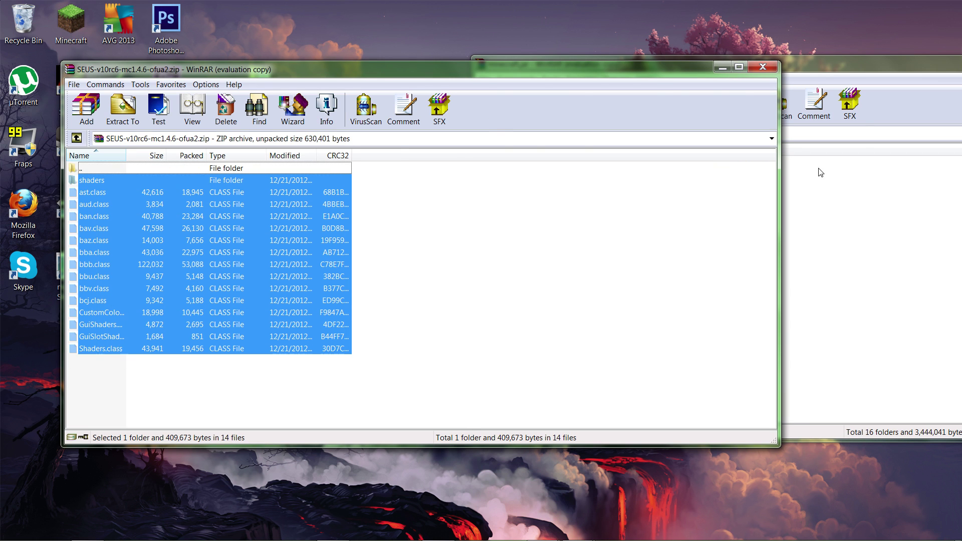
click(838, 64)
drag(175, 269, 861, 264)
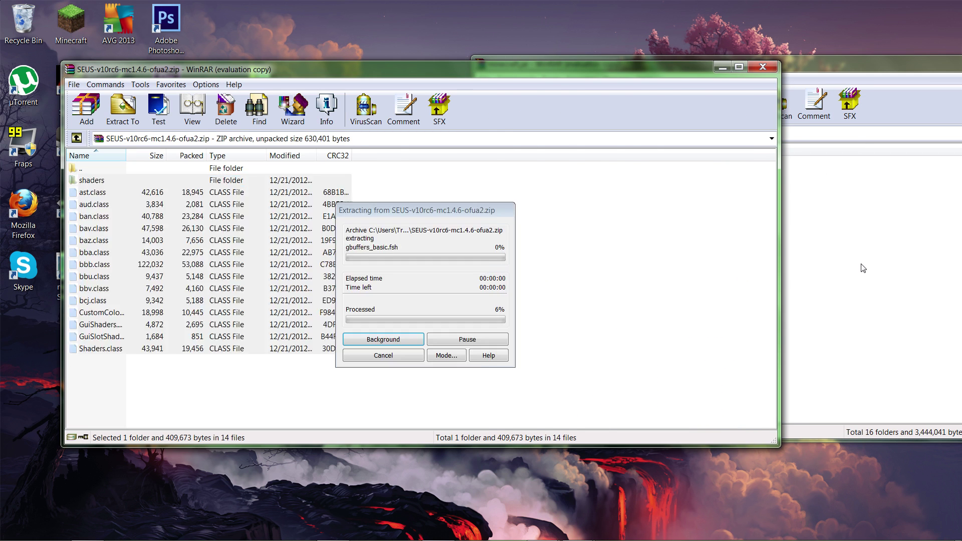
click(818, 357)
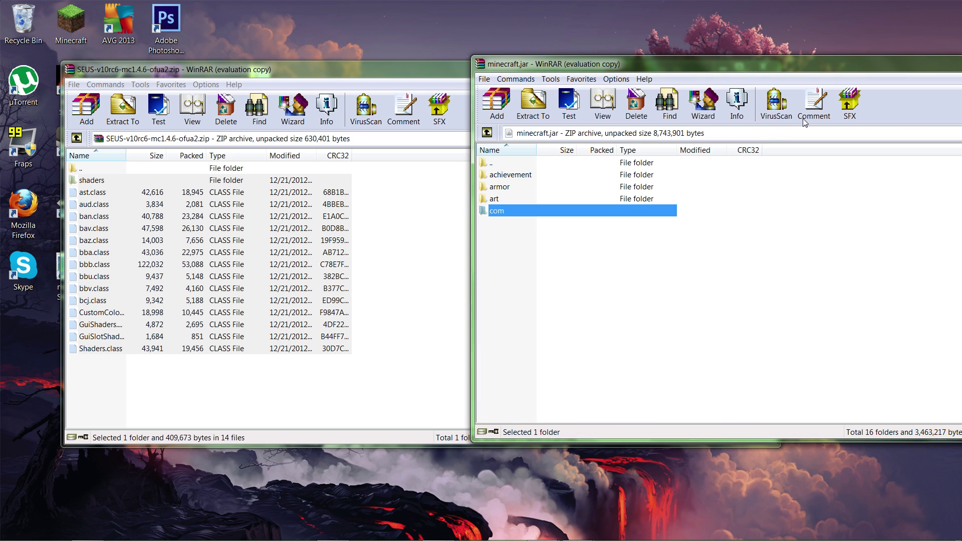
drag(763, 62, 485, 67)
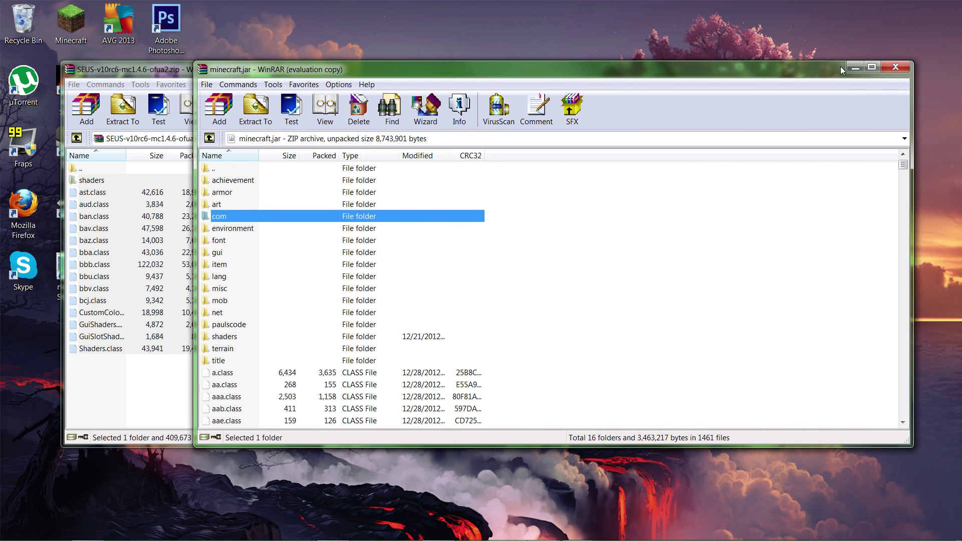
click(894, 65)
Step: Close the SEUS archive, launch Minecraft at 720p, log in, and open Singleplayer
click(771, 67)
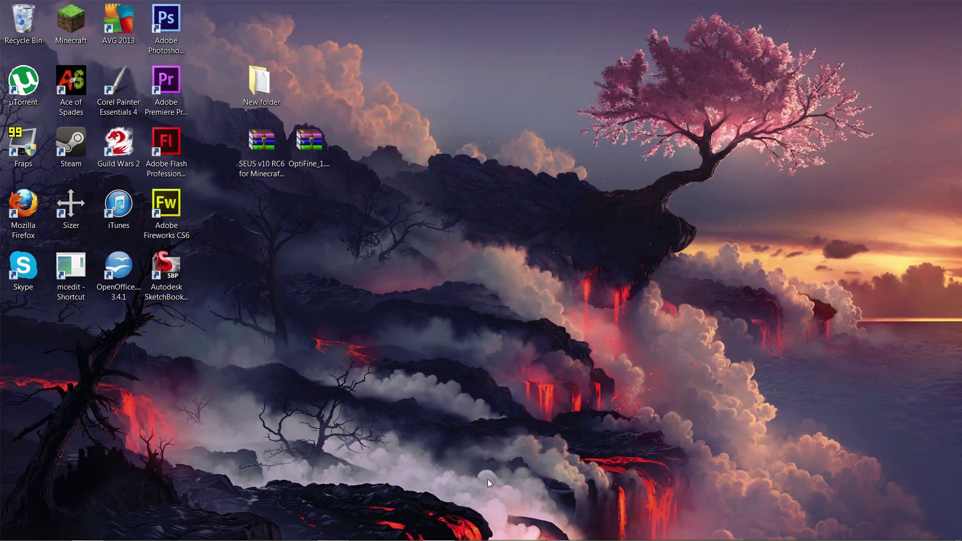
click(157, 529)
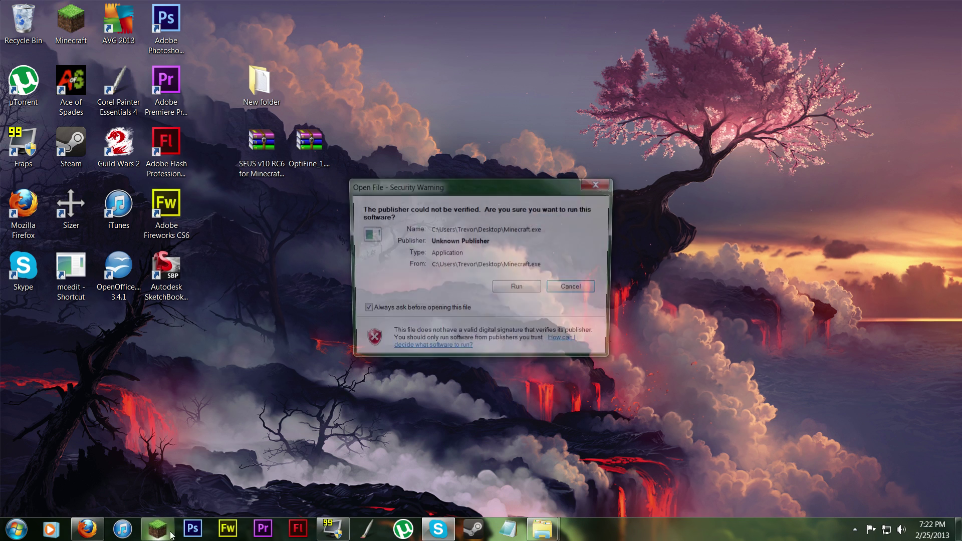
click(534, 286)
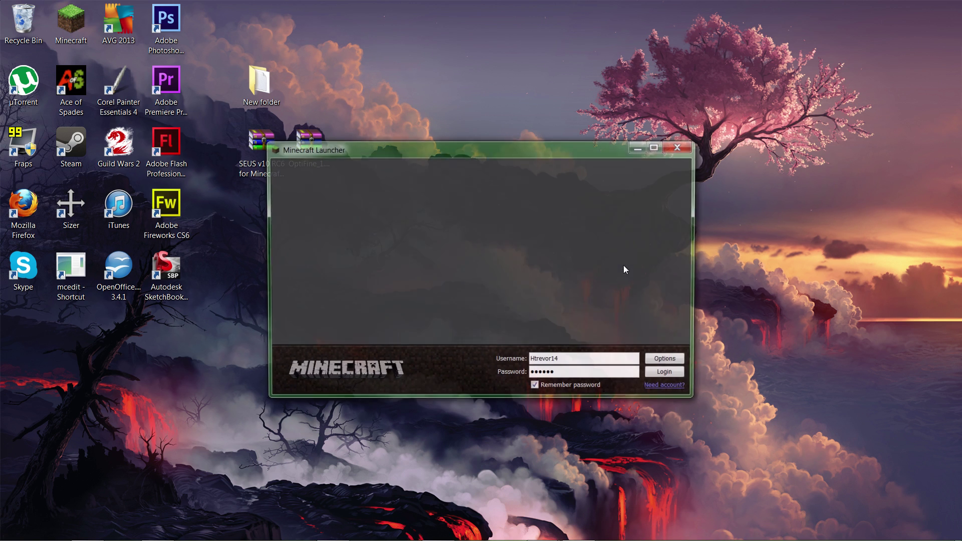
click(708, 309)
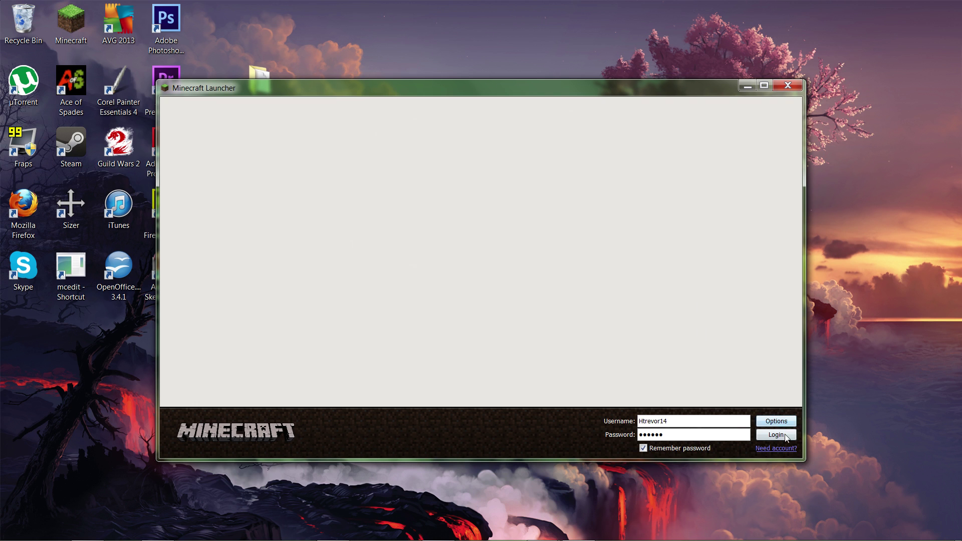
key(Return)
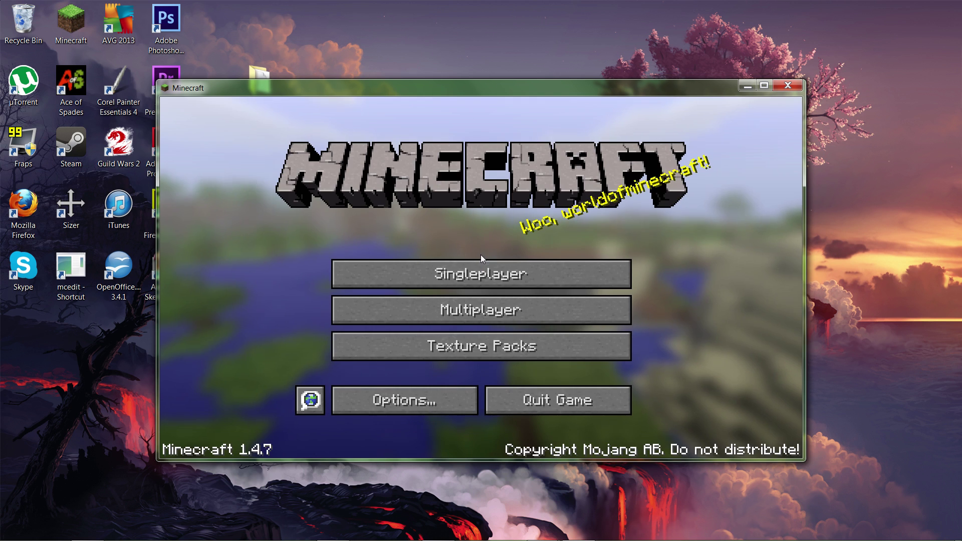
click(479, 267)
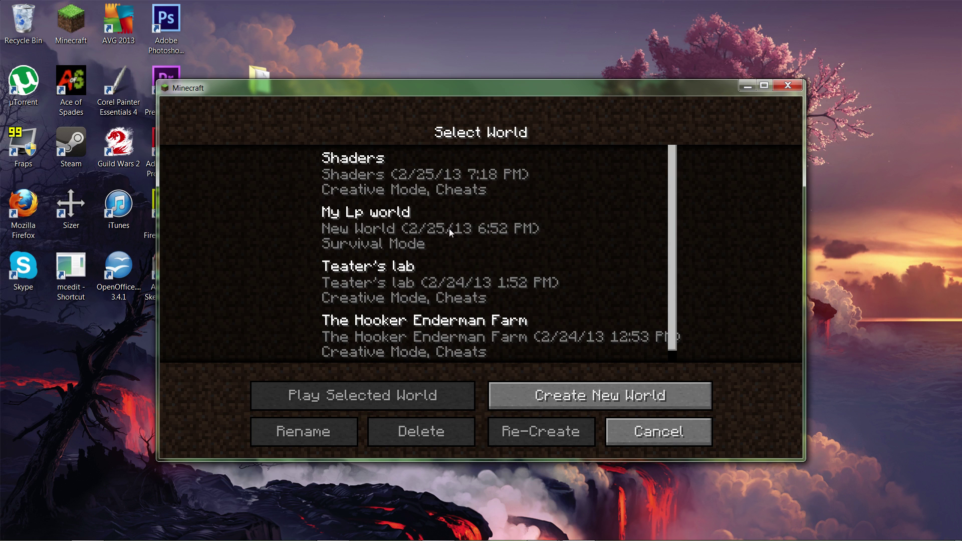
Step: Load the Shaders world and briefly show the F3 debug overlay while walking forward
double_click(412, 180)
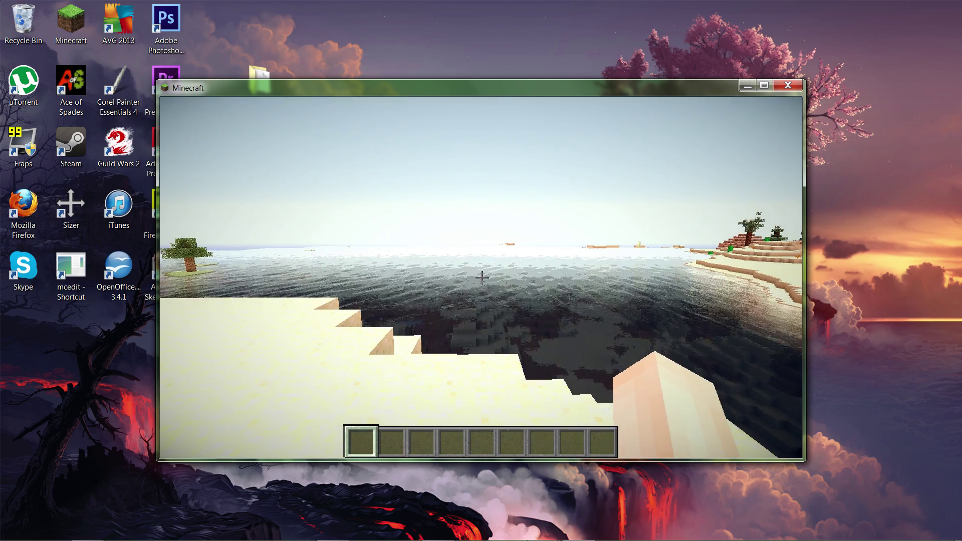
key(F3)
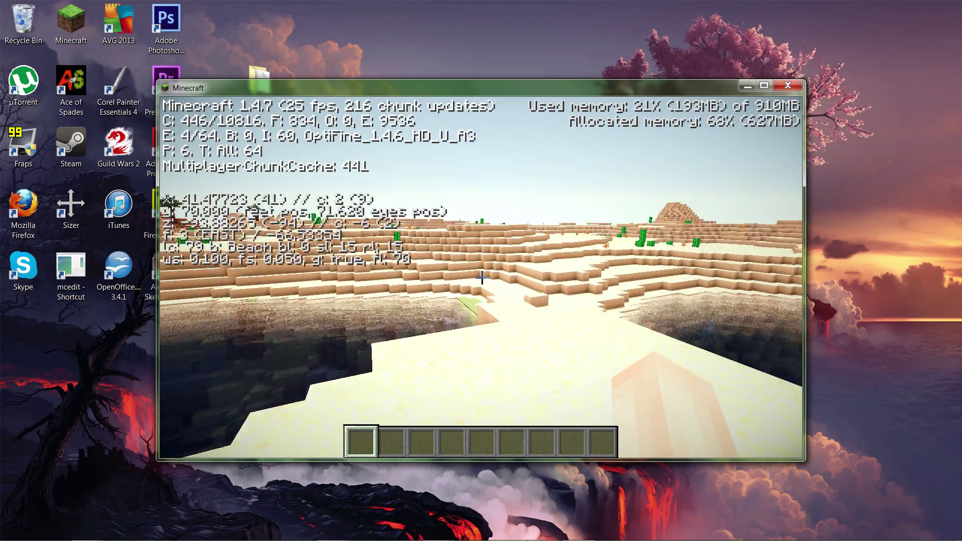
key(w)
Step: Walk and jump up the desert sand terraces, ledge by ledge
key(w)
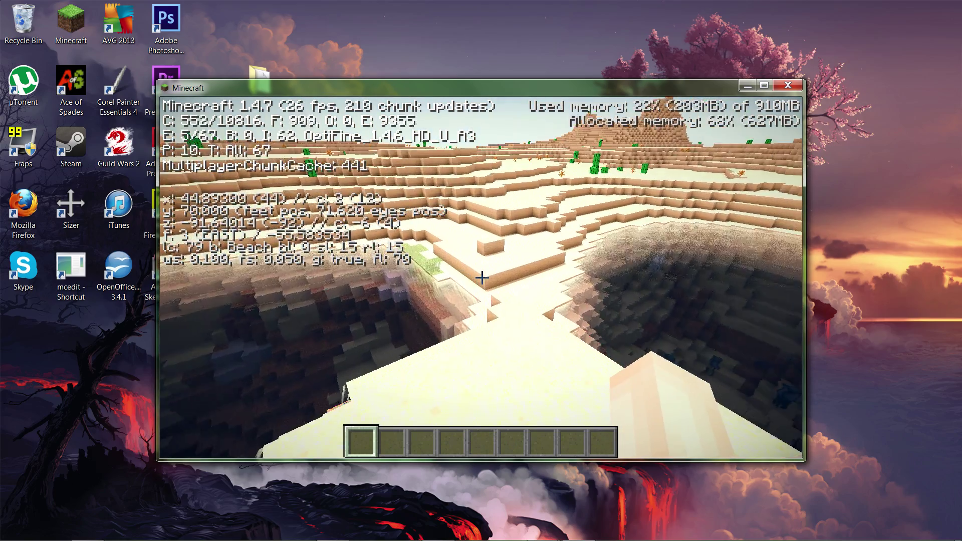
key(F3)
key(w)
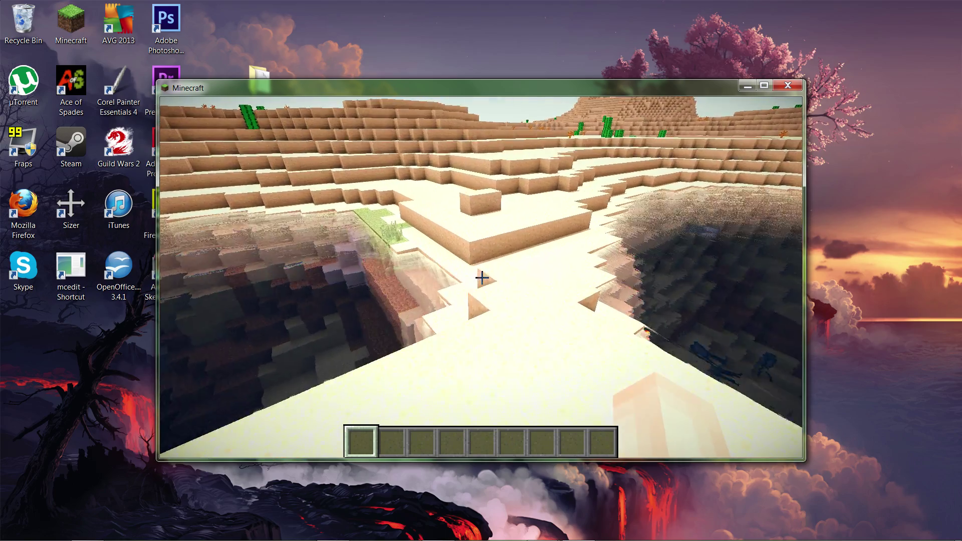
key(w)
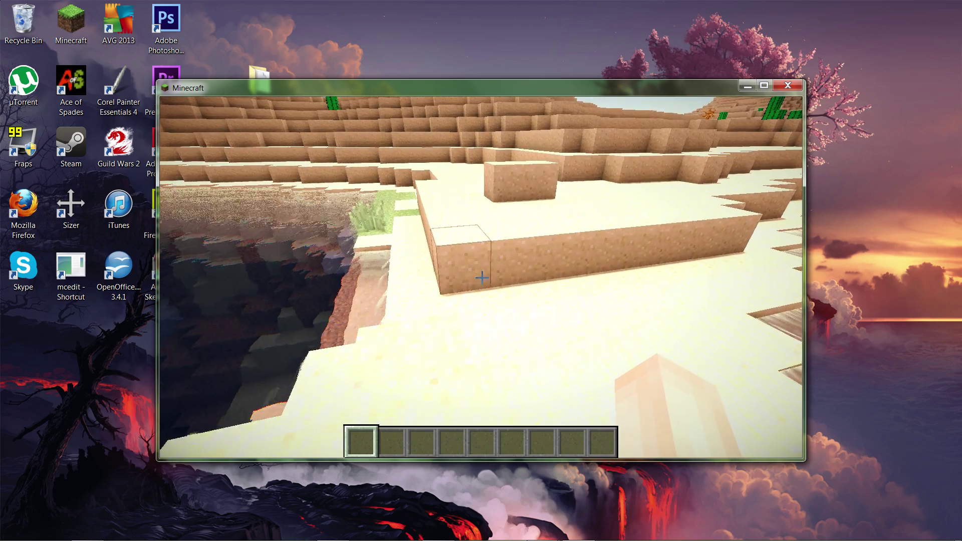
key(space)
key(w)
key(space)
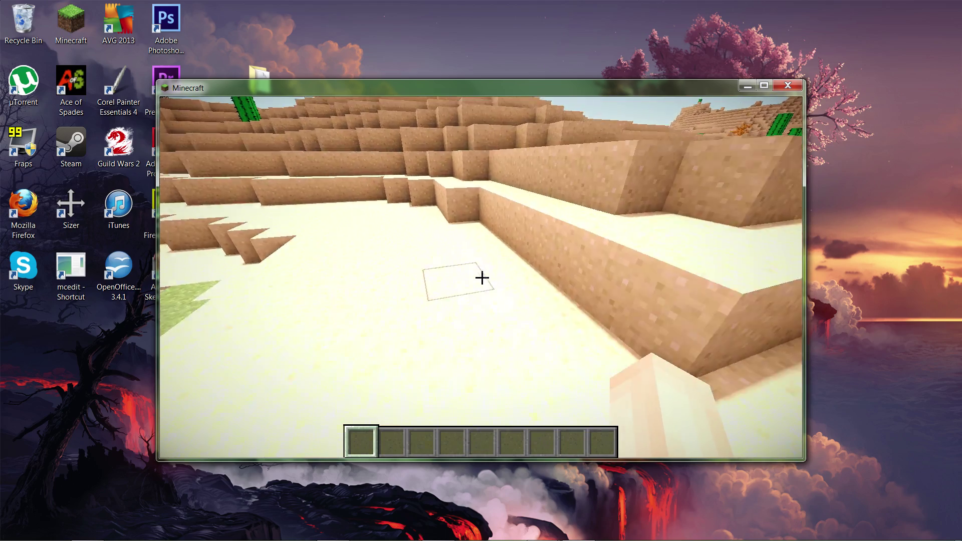
key(space)
key(space)
key(w)
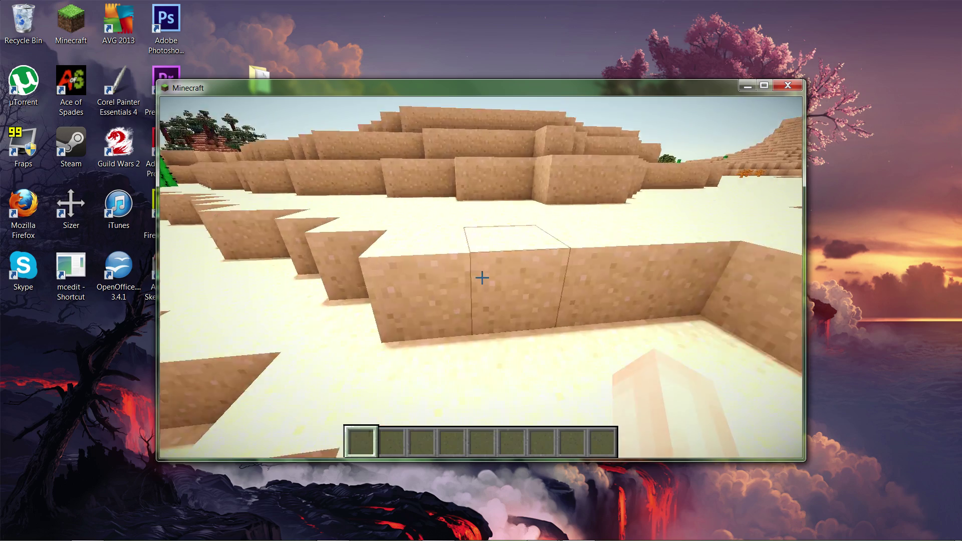
key(space)
key(w)
key(space)
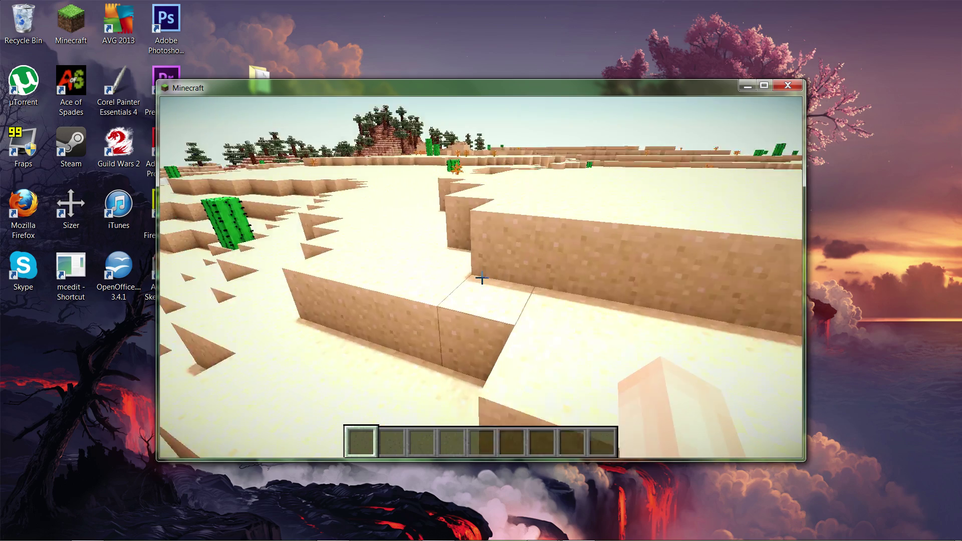
key(space)
key(w)
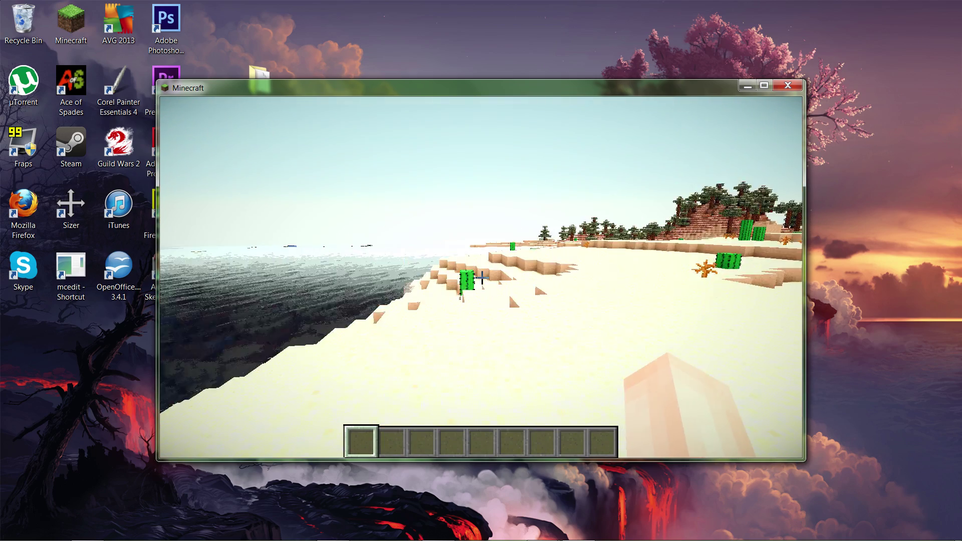
Step: Set Smooth Lighting to OFF in Video Settings and back out to the pause menu
key(Escape)
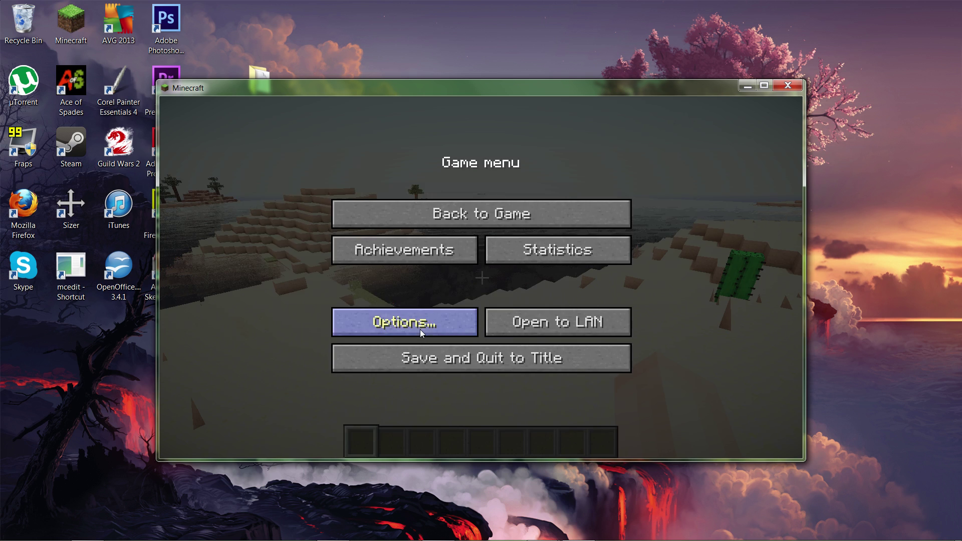
click(455, 317)
click(449, 308)
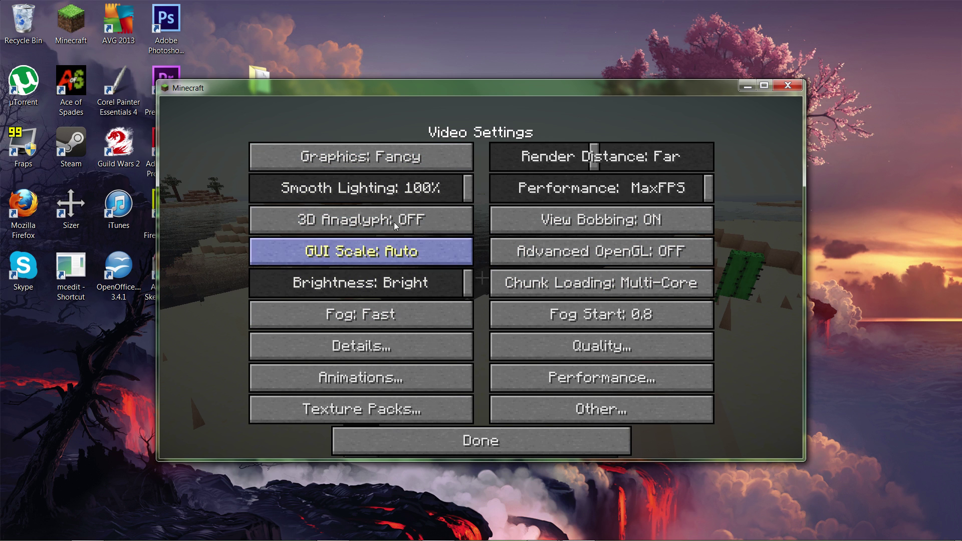
click(380, 188)
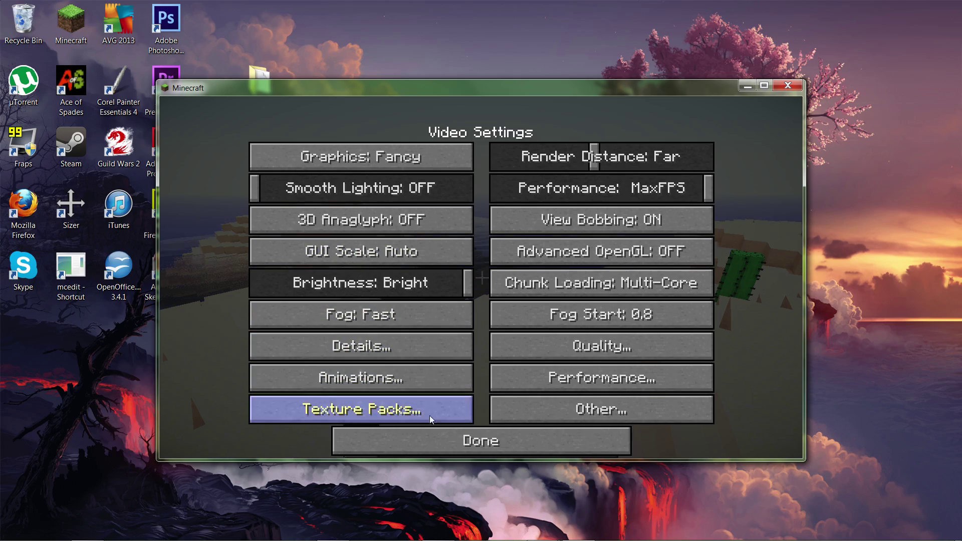
click(457, 449)
click(457, 434)
Step: Resume play and walk north along the sandy hillside with the F3 overlay shown, then hidden
key(Escape)
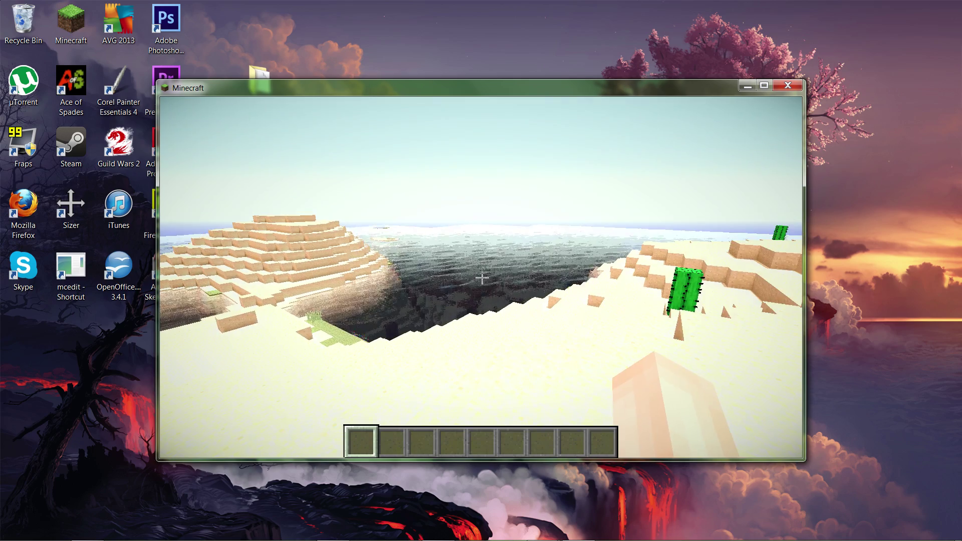
key(F3)
key(w)
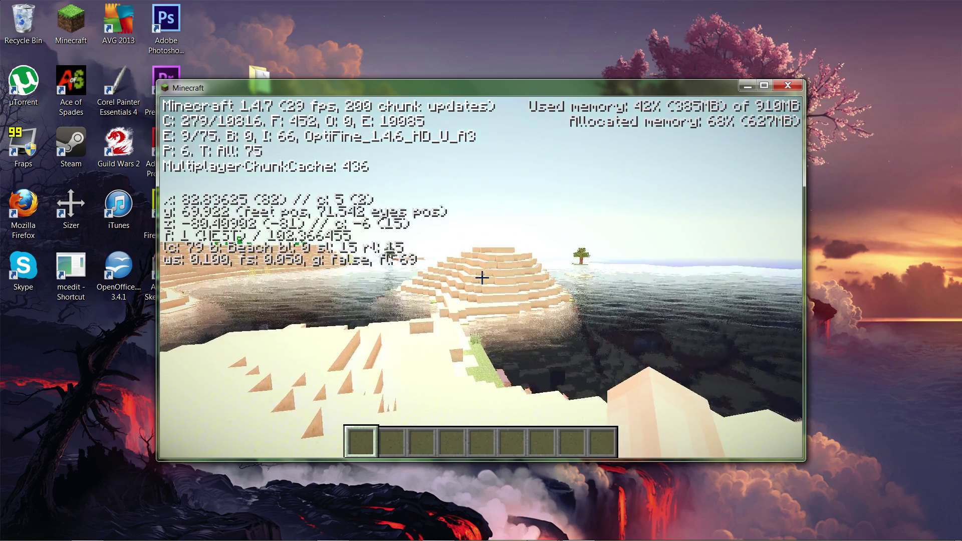
key(w)
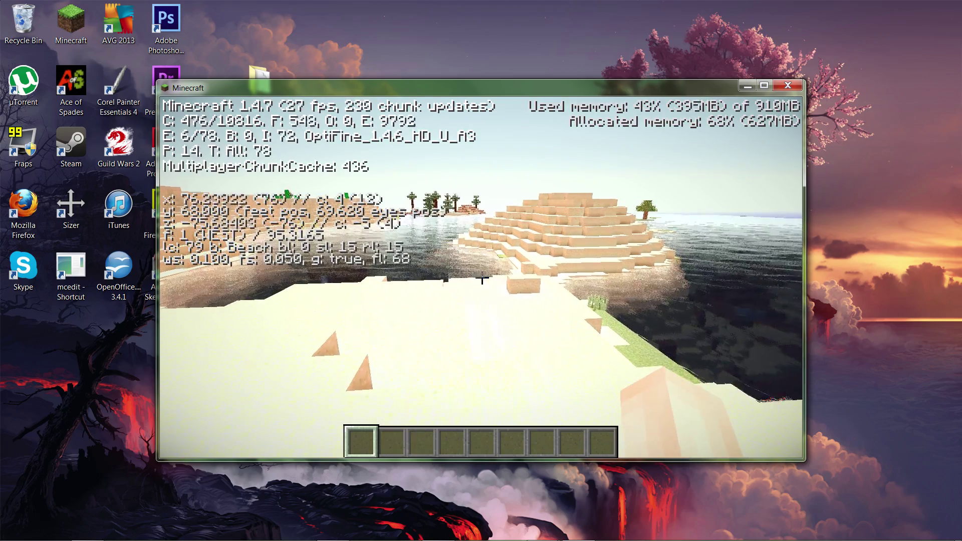
key(w)
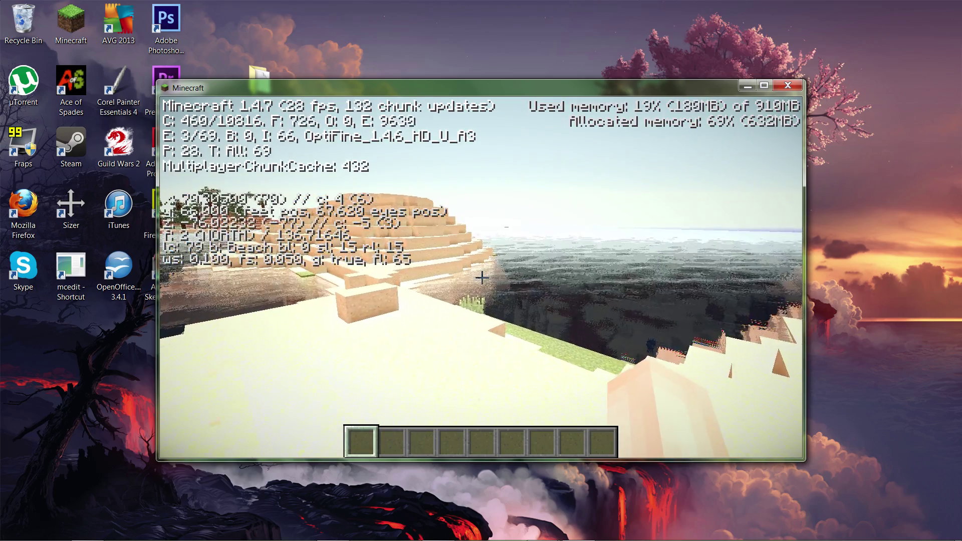
key(w)
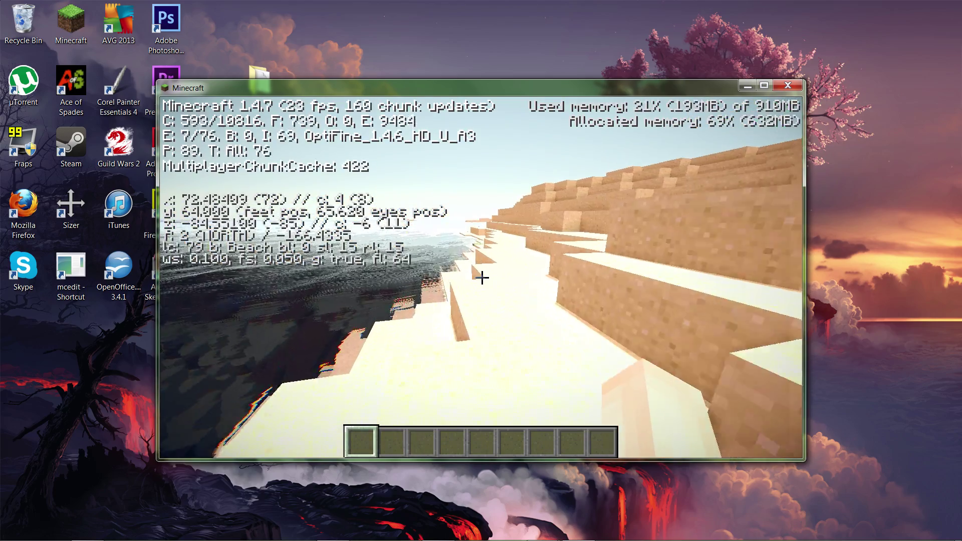
key(F3)
Step: Walk along the shore, up the sandy steps, past the sand pyramid onto the ledge by the water
key(w)
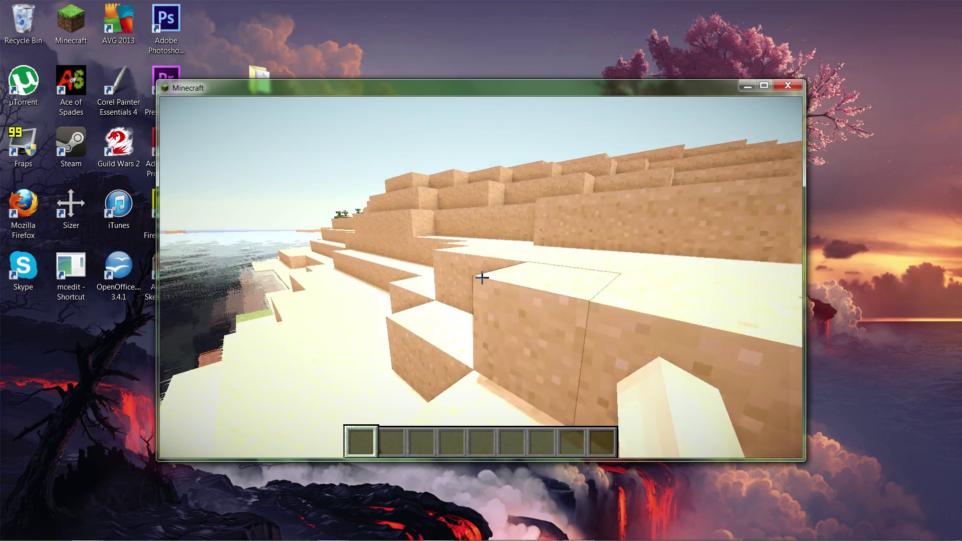
key(w)
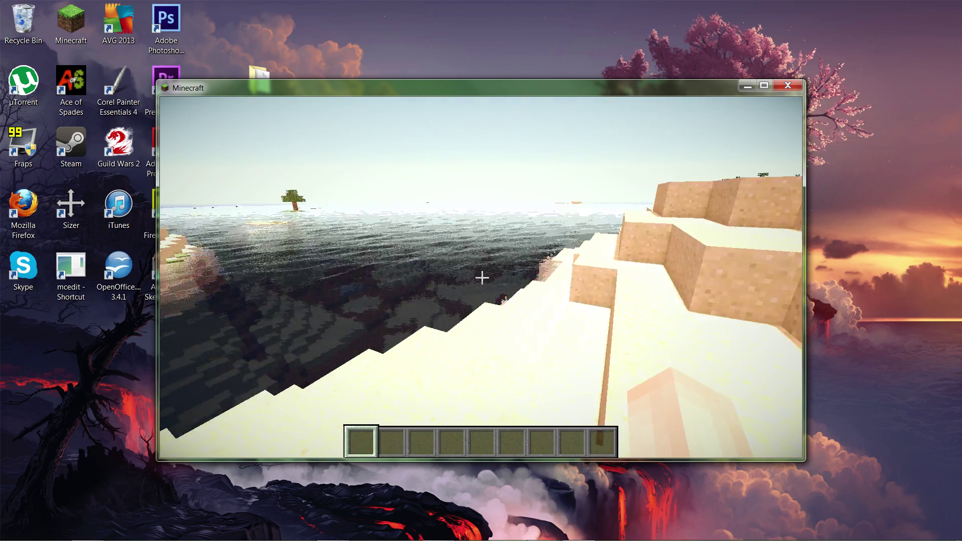
key(w)
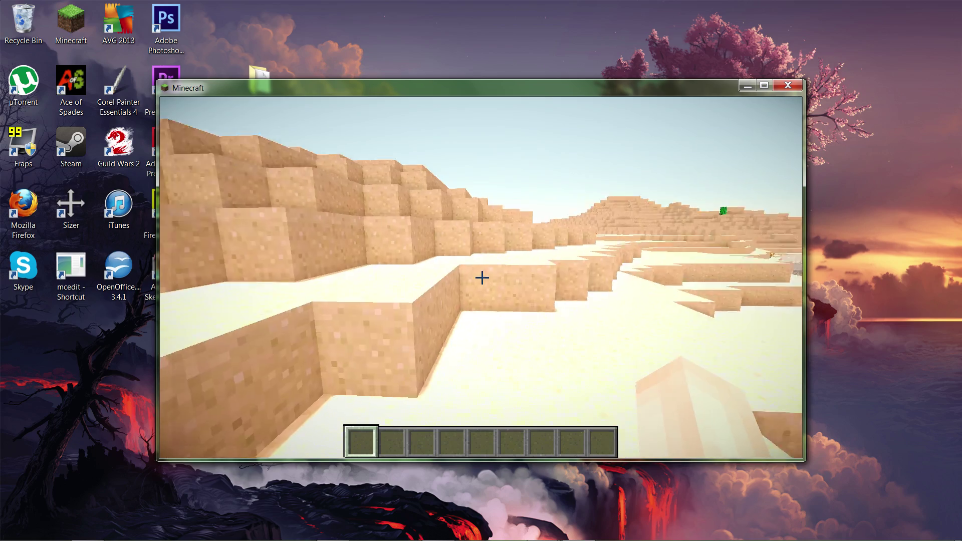
key(w)
key(space)
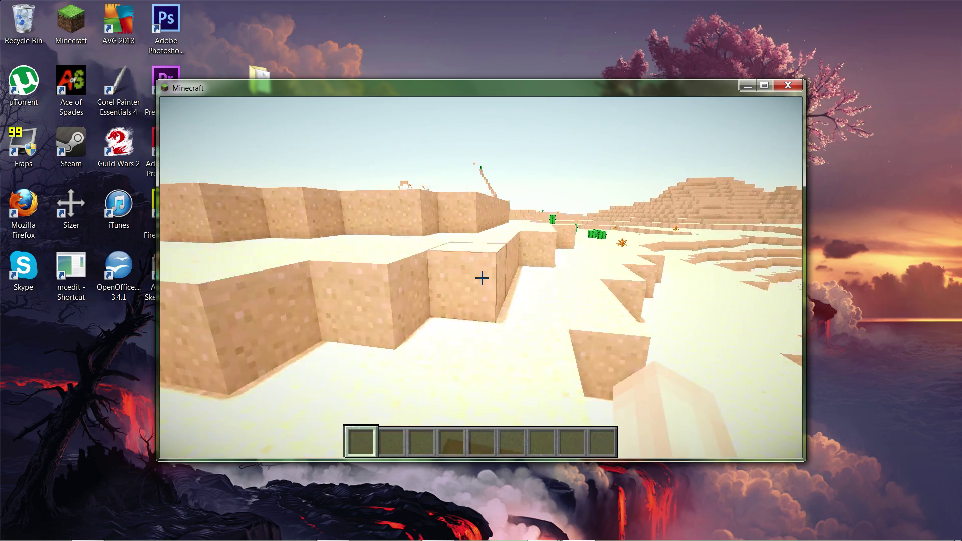
key(w)
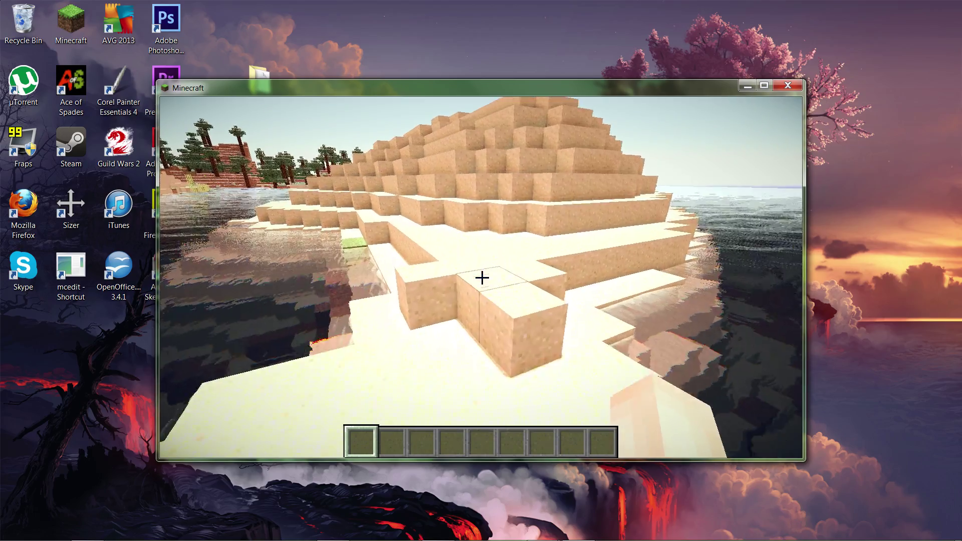
key(w)
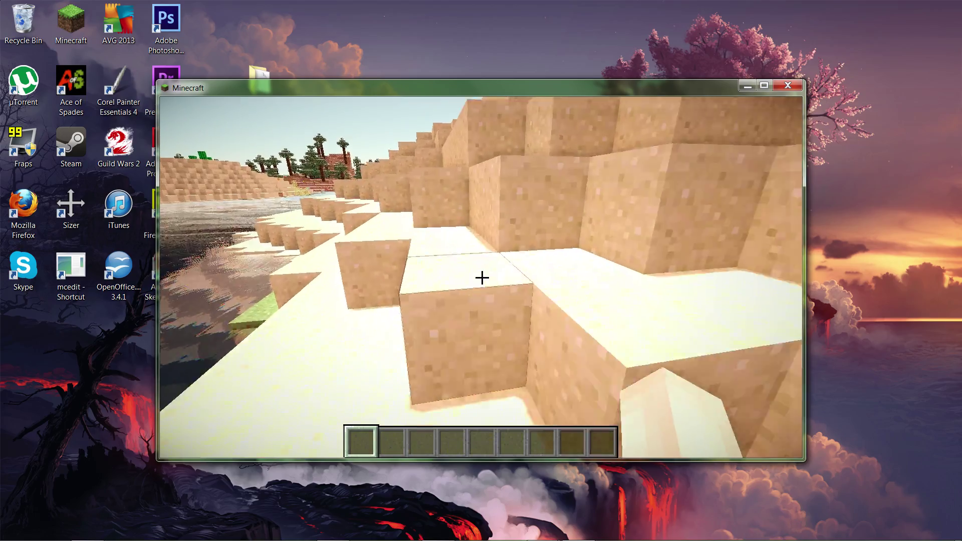
key(w)
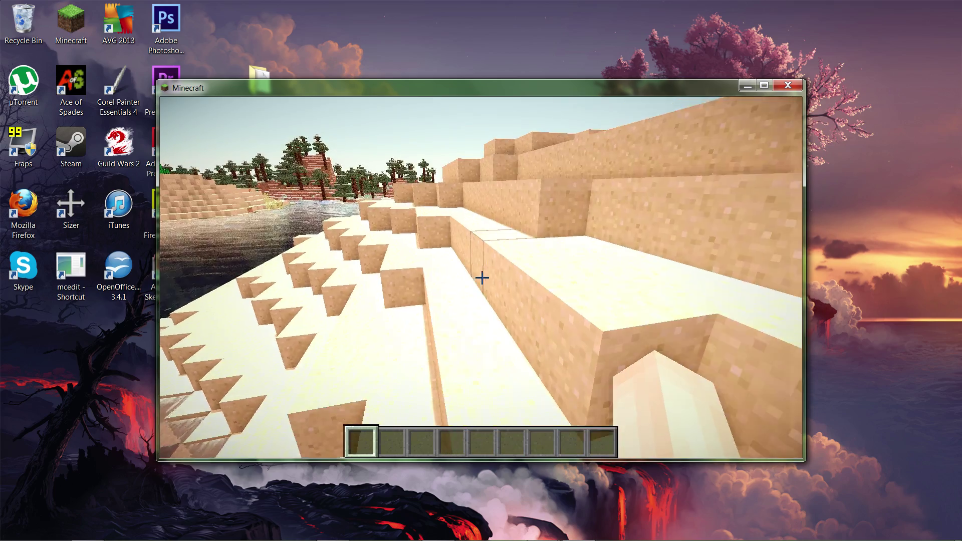
key(w)
key(space)
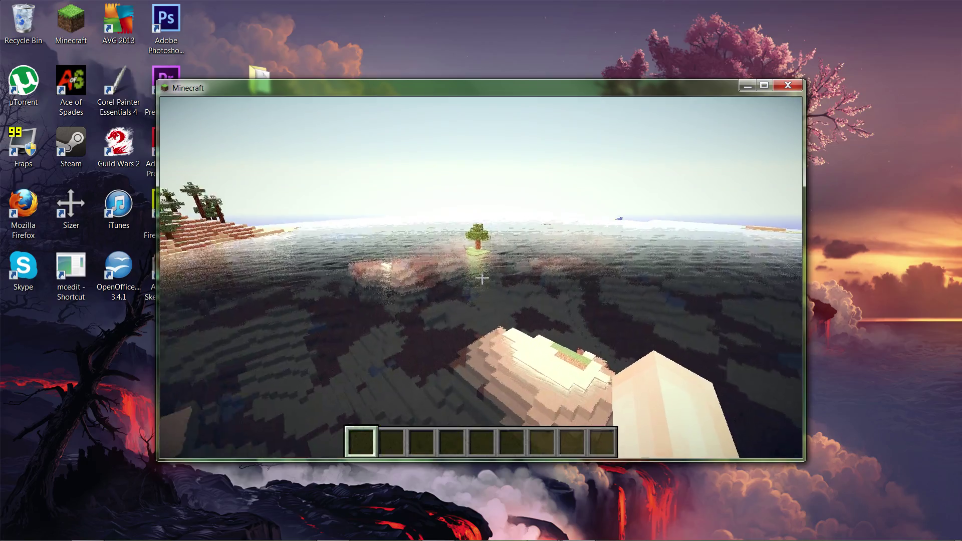
Step: Fly up over the water toward the small tree island
key(space)
key(w)
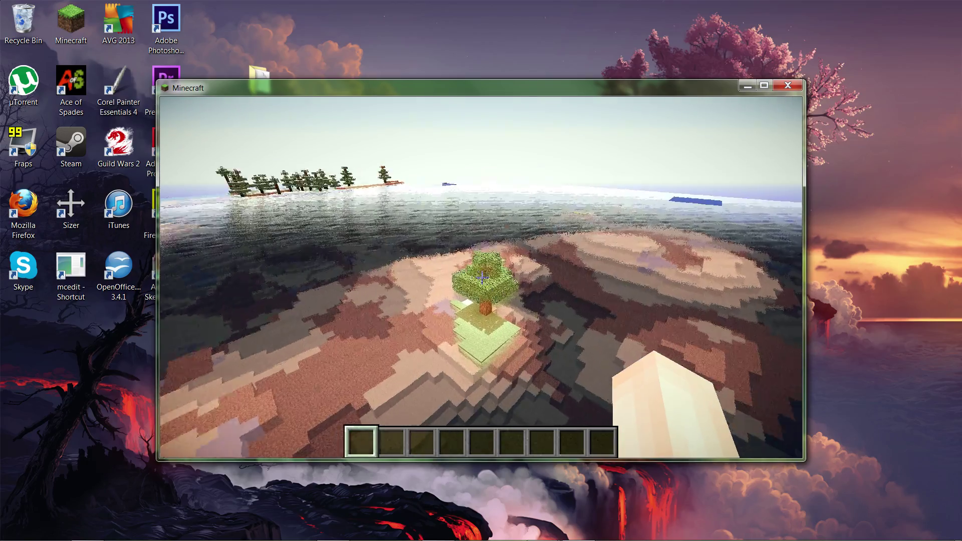
key(w)
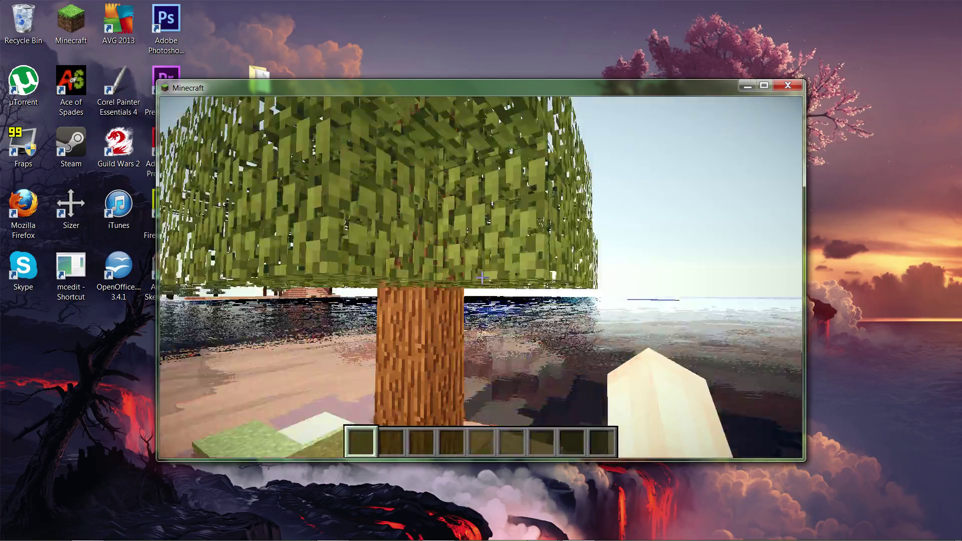